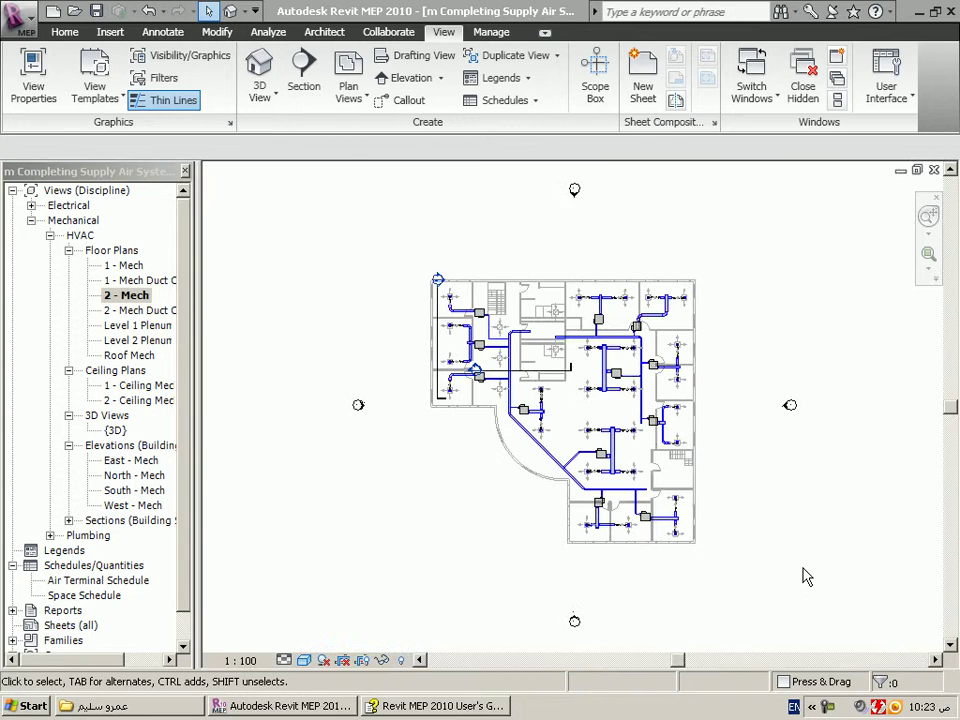
Set the 2 - Mech plan's Display Model to As underlay, keeping the 1 : 100 scale.
{"action": "right_click", "coordinate": [143, 303]}
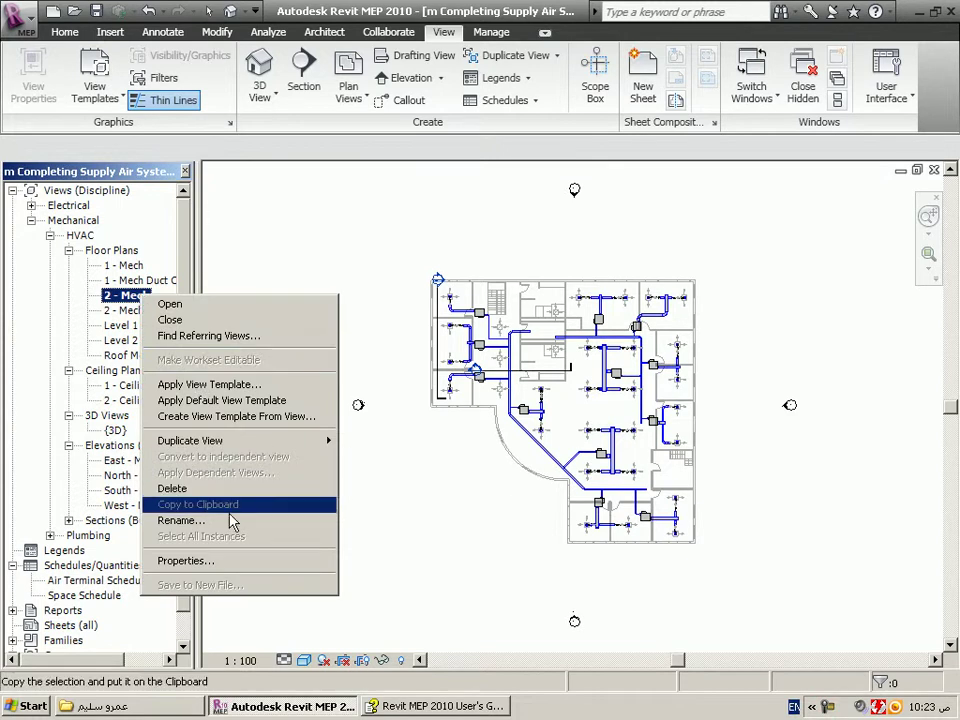
{"action": "left_click", "coordinate": [238, 562]}
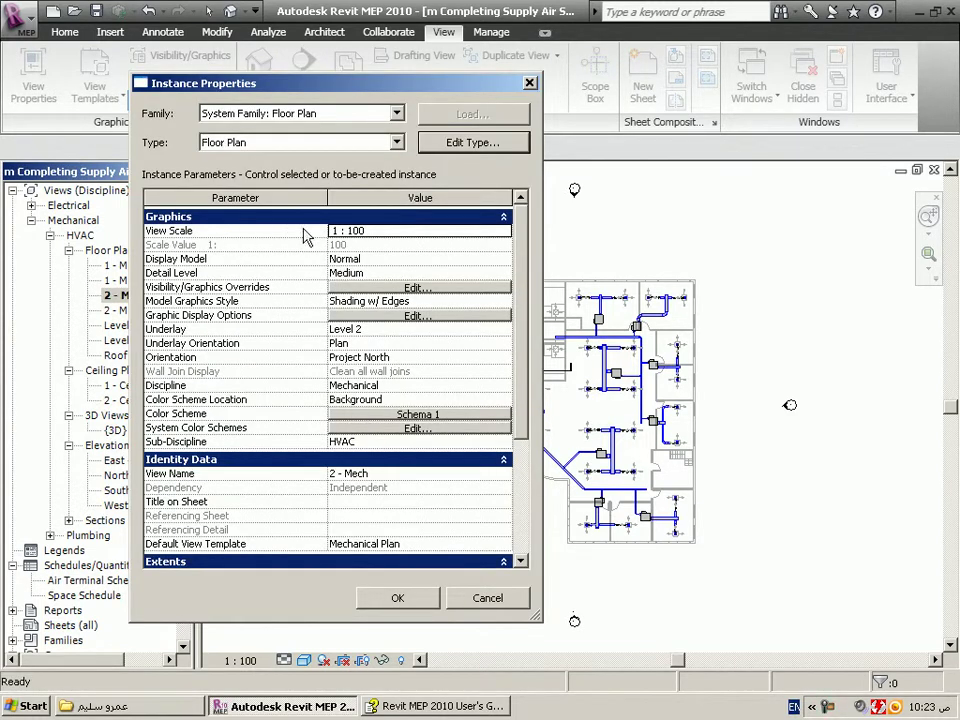
{"action": "left_click", "coordinate": [508, 238]}
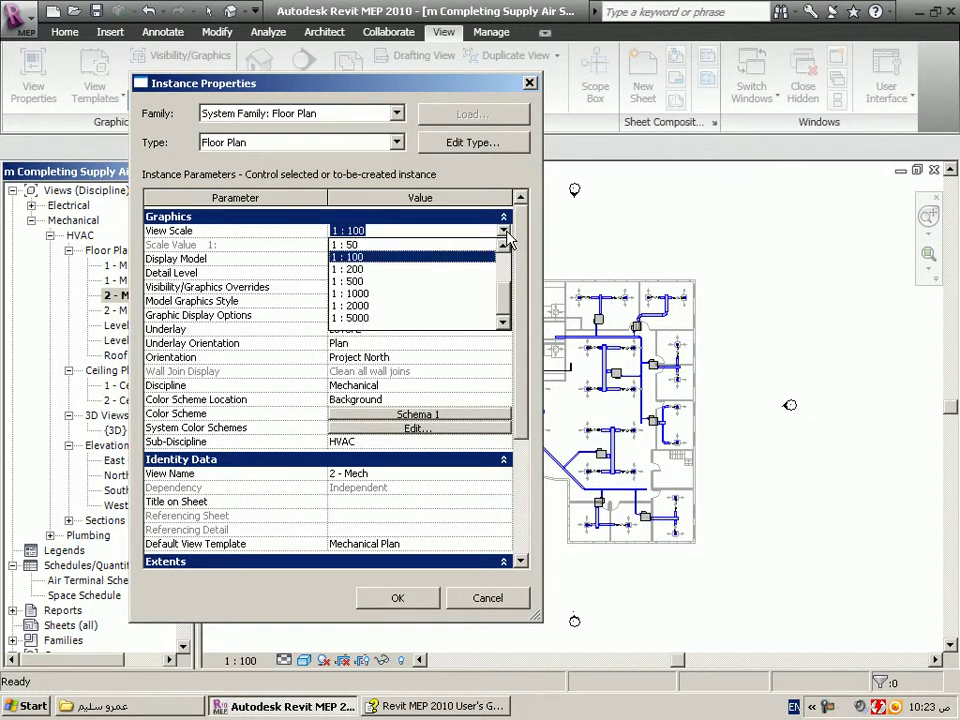
{"action": "left_click", "coordinate": [508, 238]}
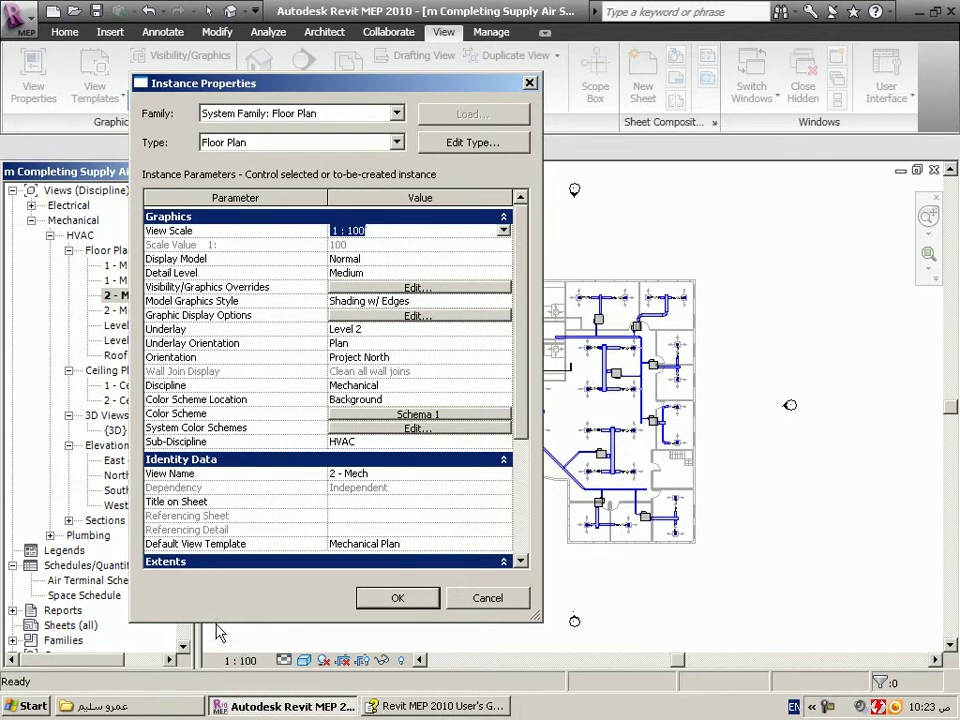
{"action": "left_click", "coordinate": [274, 268]}
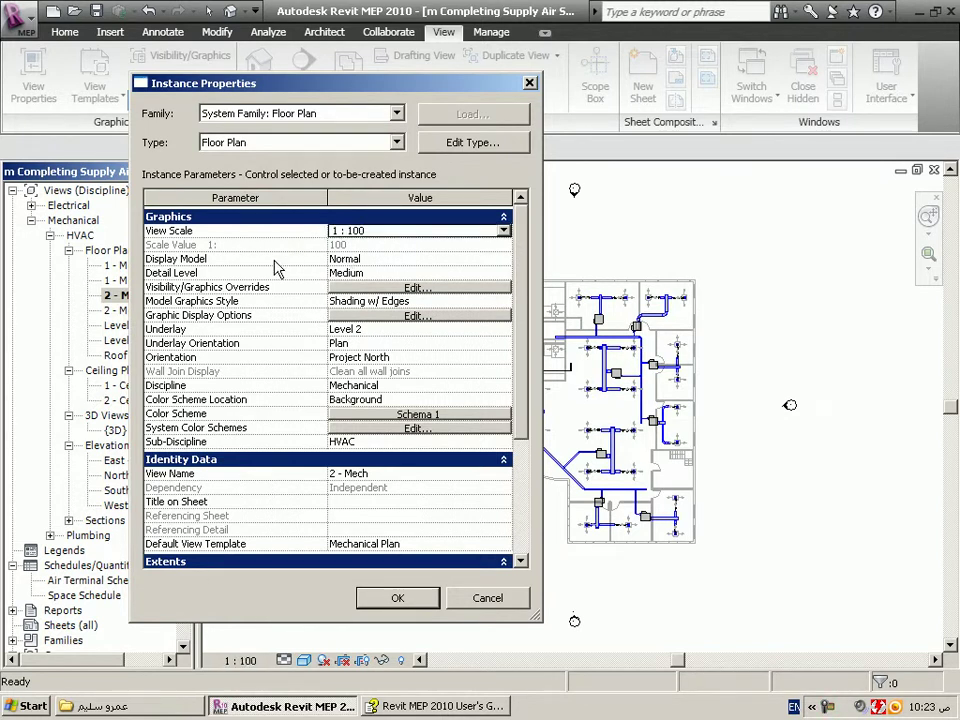
{"action": "left_click", "coordinate": [506, 262]}
{"action": "left_click", "coordinate": [504, 262]}
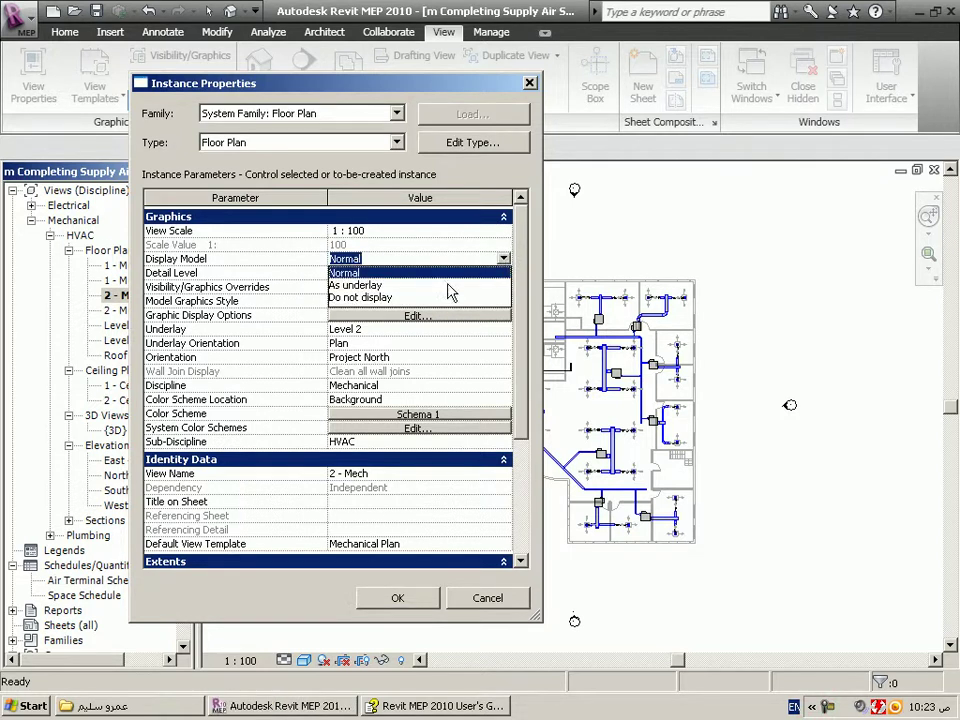
{"action": "left_click", "coordinate": [356, 285]}
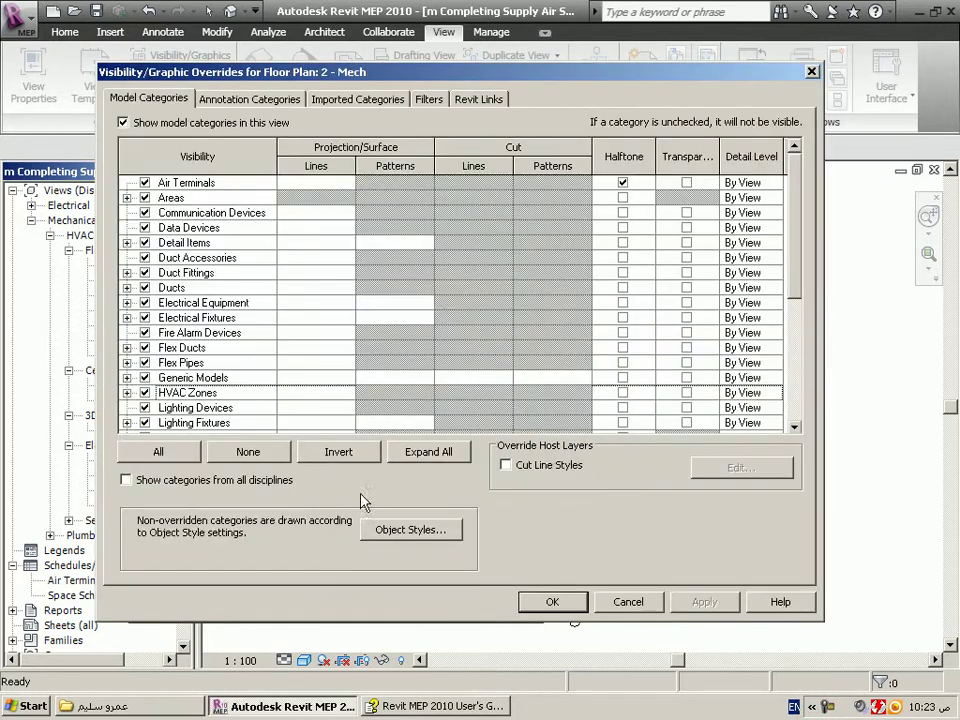
{"action": "left_click", "coordinate": [627, 604]}
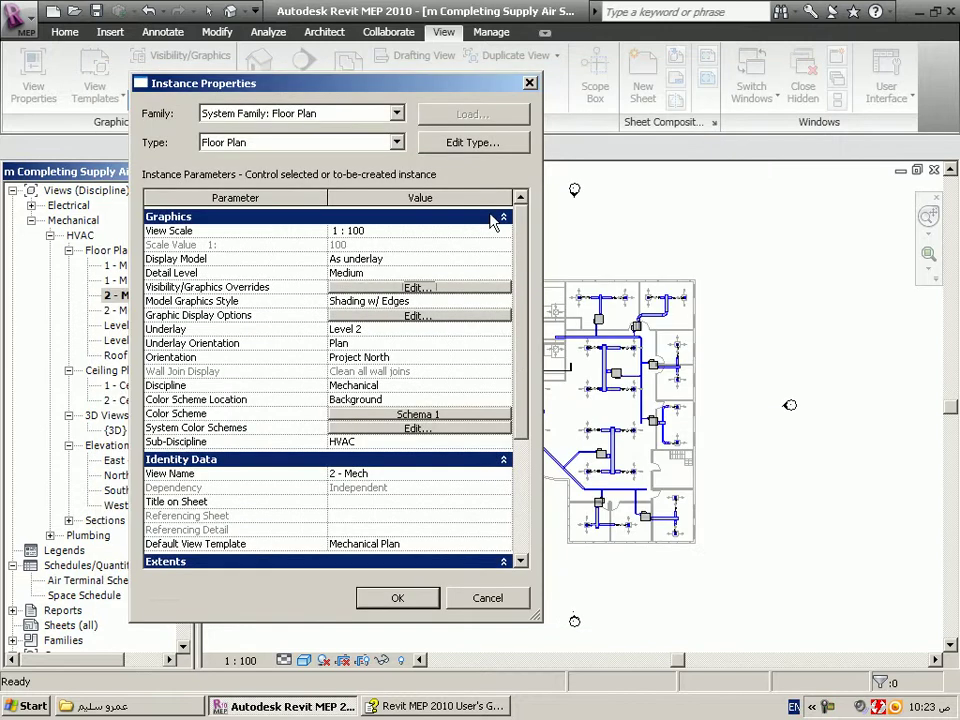
{"action": "left_click", "coordinate": [418, 600]}
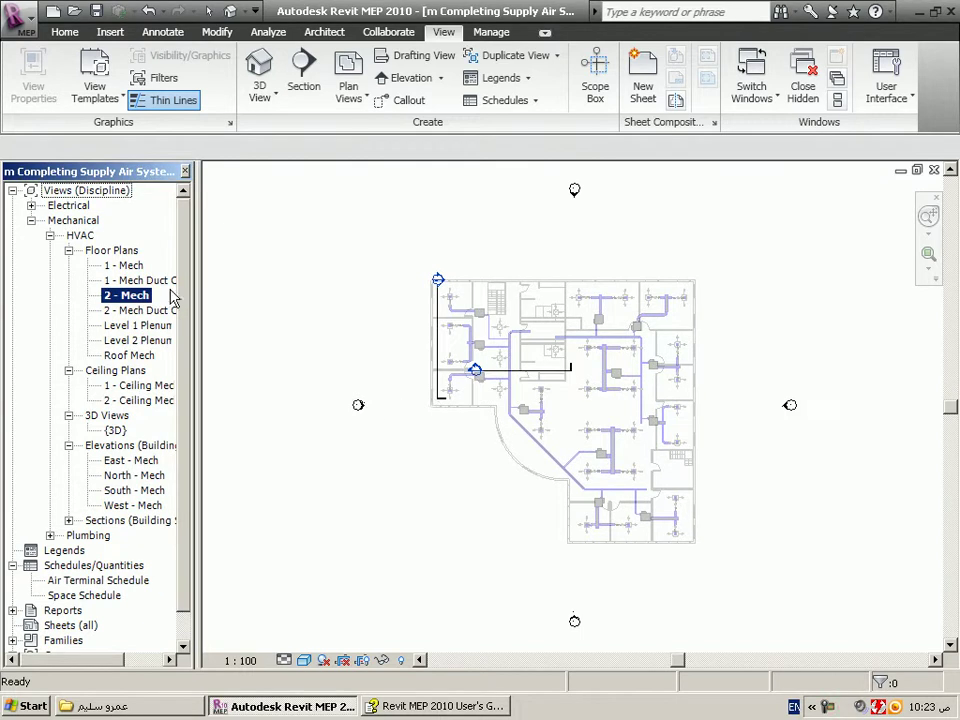
Change the 2 - Mech view's Display Model to Do not display.
{"action": "right_click", "coordinate": [149, 295]}
{"action": "left_click", "coordinate": [192, 559]}
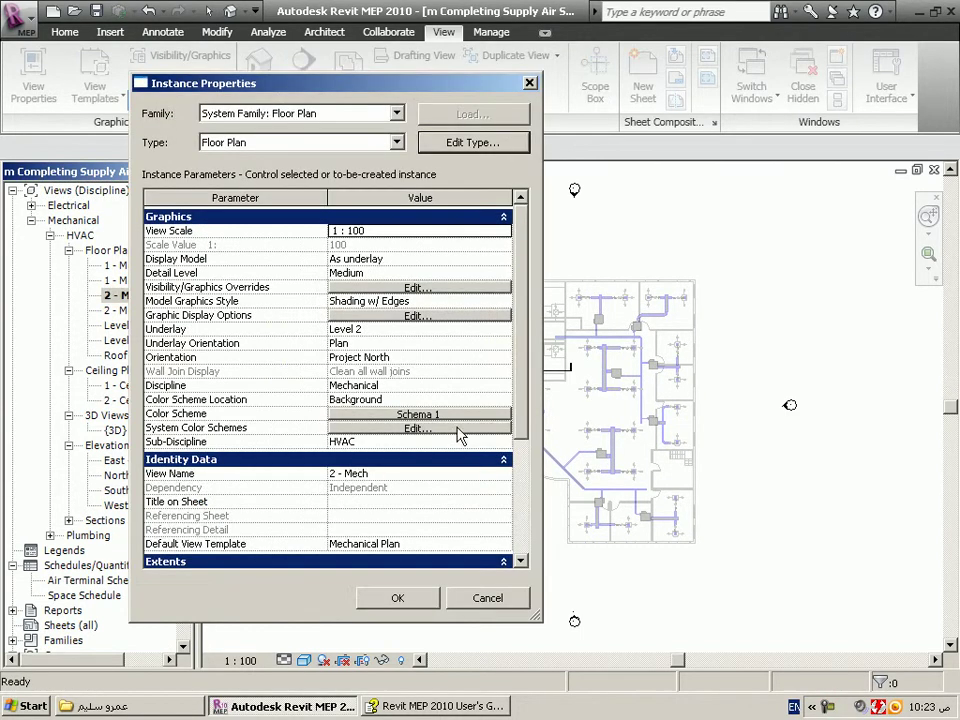
{"action": "left_click", "coordinate": [505, 262]}
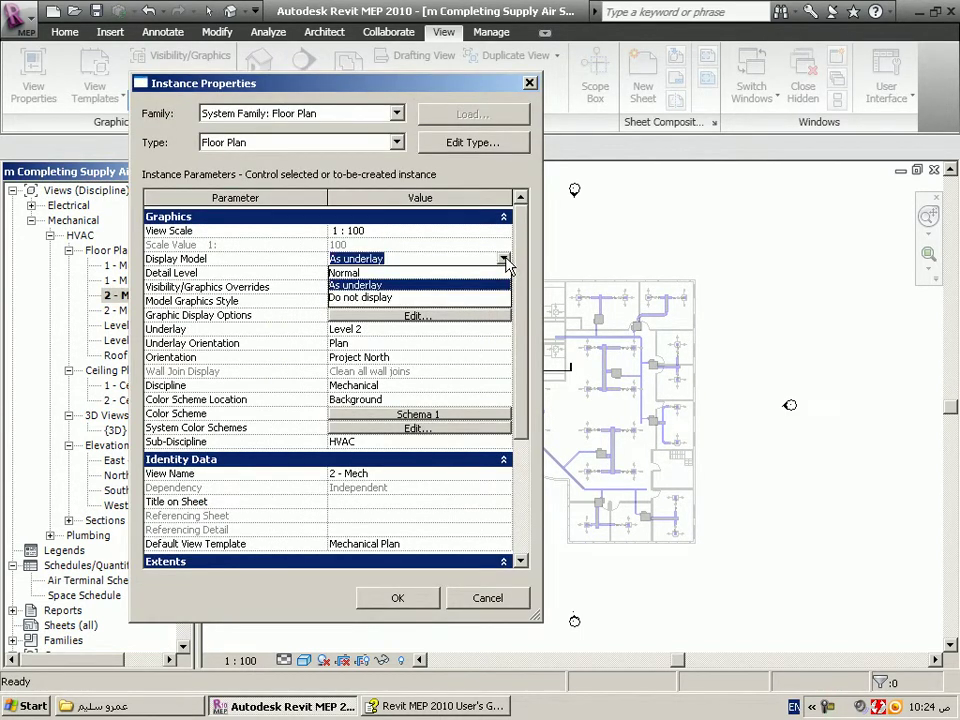
{"action": "left_click", "coordinate": [355, 298]}
{"action": "left_click", "coordinate": [398, 600]}
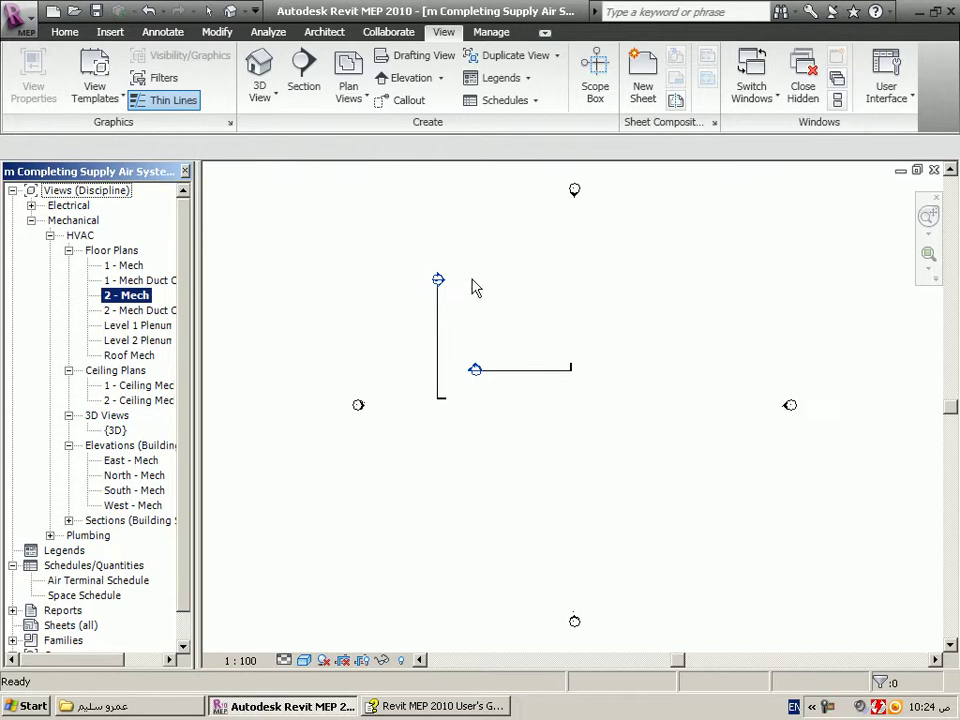
Return the 2 - Mech Display Model to Normal, leaving Detail Level at Medium.
{"action": "right_click", "coordinate": [129, 296]}
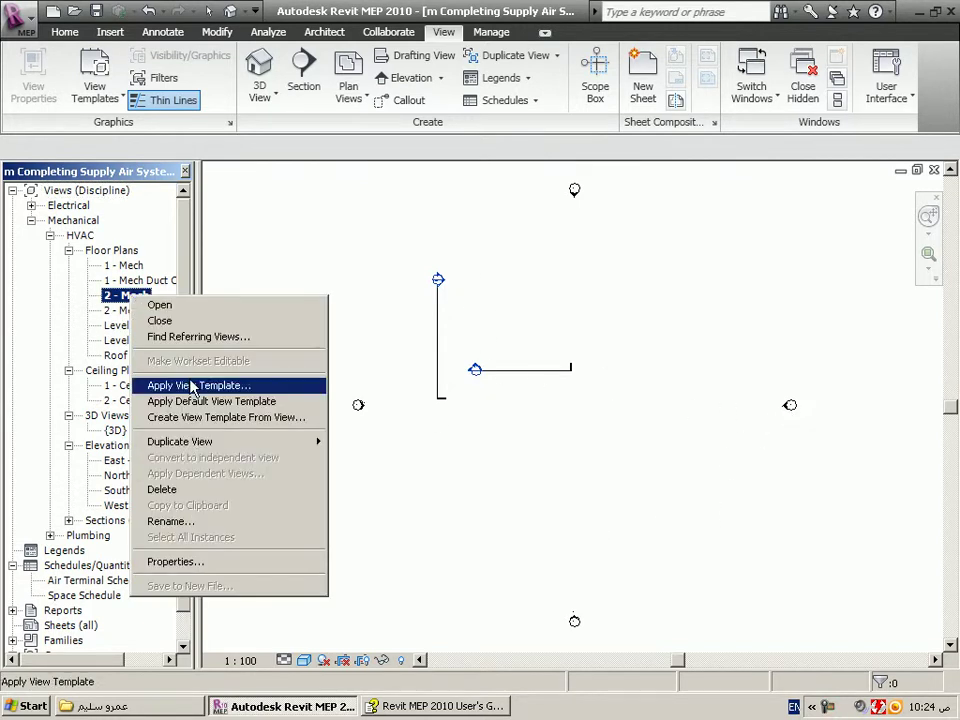
{"action": "left_click", "coordinate": [185, 562]}
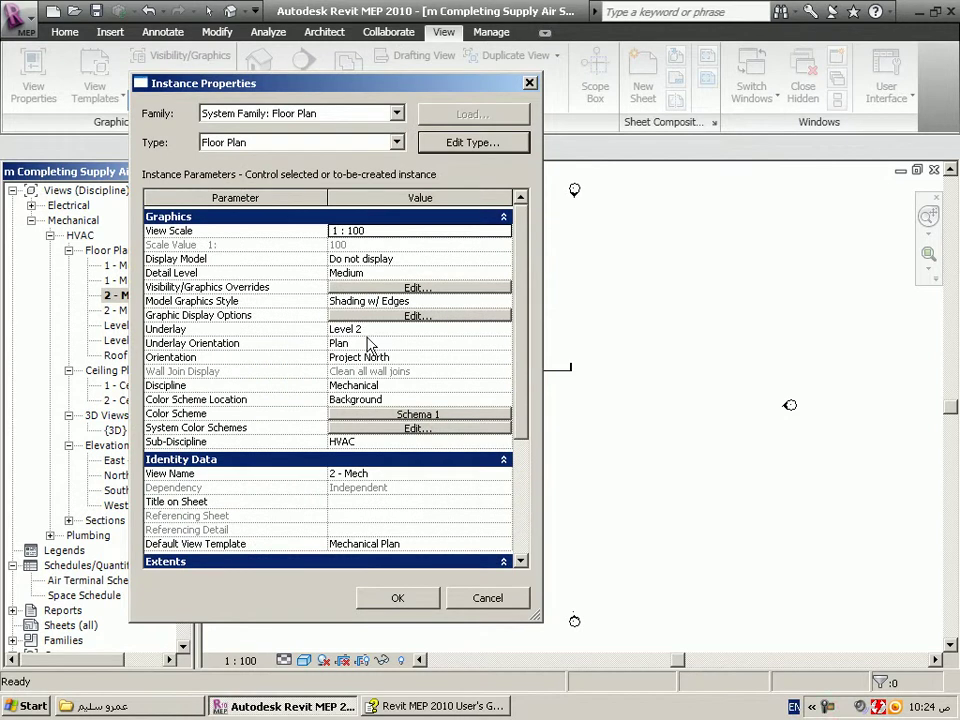
{"action": "left_click", "coordinate": [470, 259]}
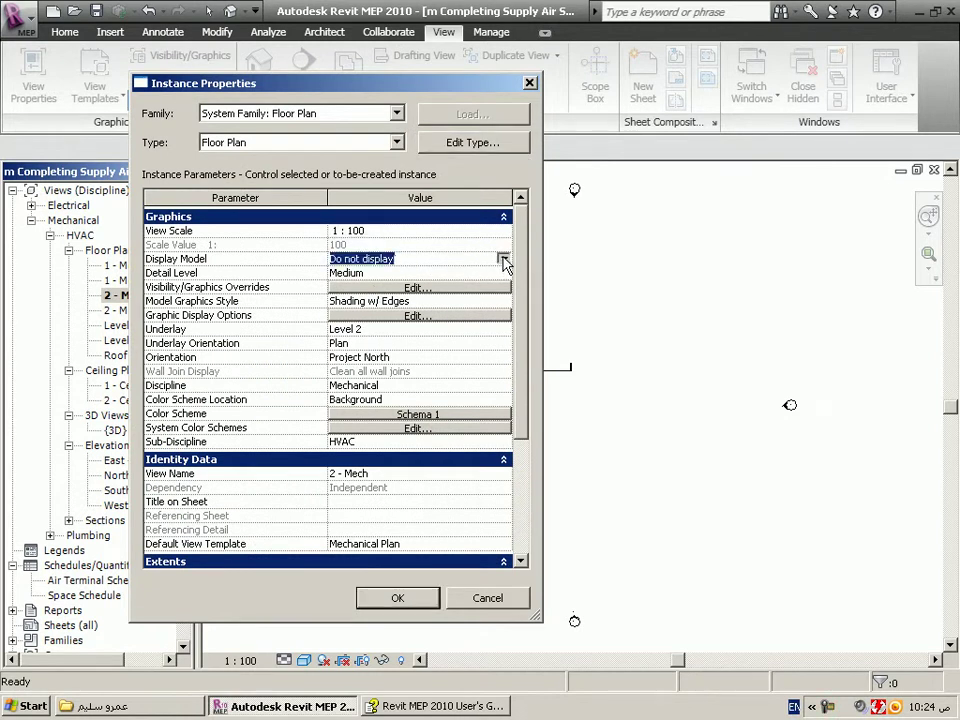
{"action": "left_click", "coordinate": [504, 258]}
{"action": "left_click", "coordinate": [344, 272]}
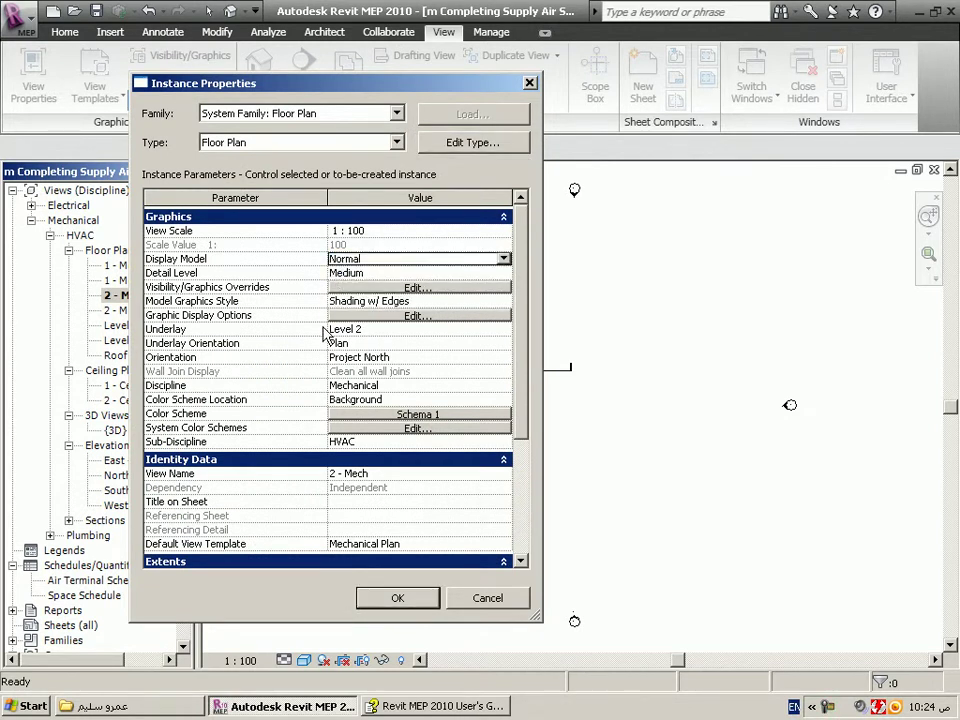
{"action": "left_click", "coordinate": [480, 272]}
{"action": "left_click", "coordinate": [504, 272]}
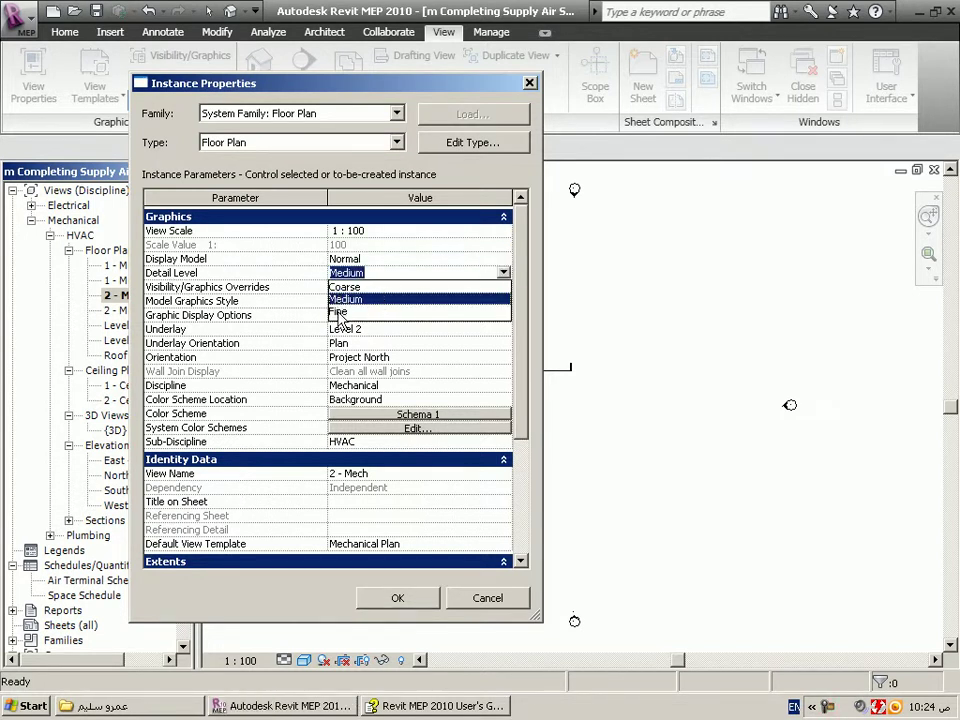
{"action": "left_click", "coordinate": [533, 311]}
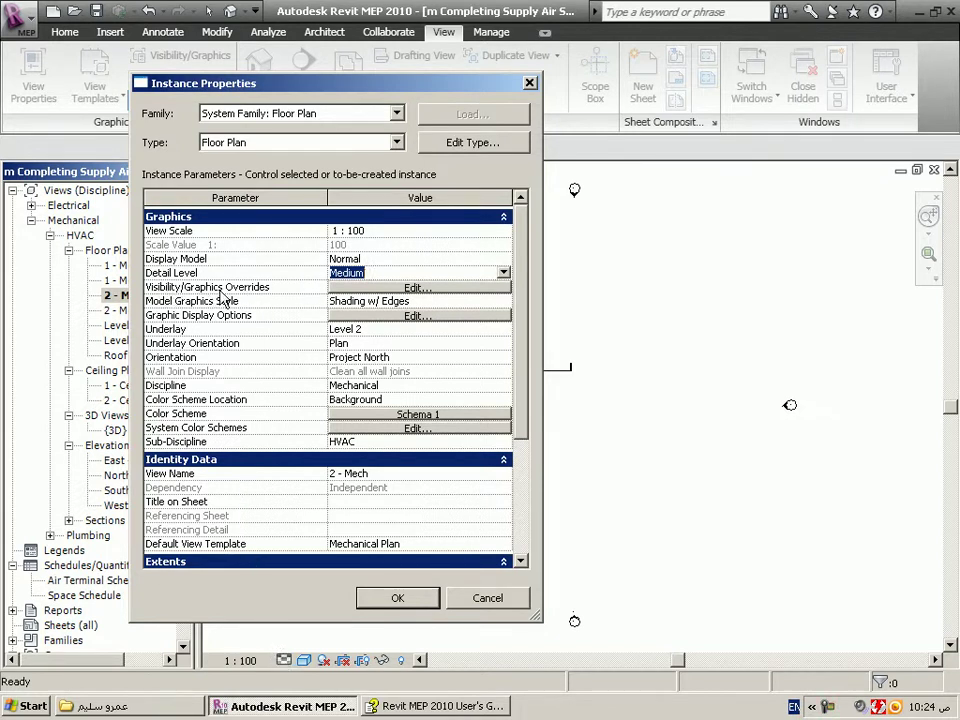
Uncheck Air Terminals in the view's Visibility/Graphics Overrides and confirm both dialogs.
{"action": "left_click", "coordinate": [372, 289]}
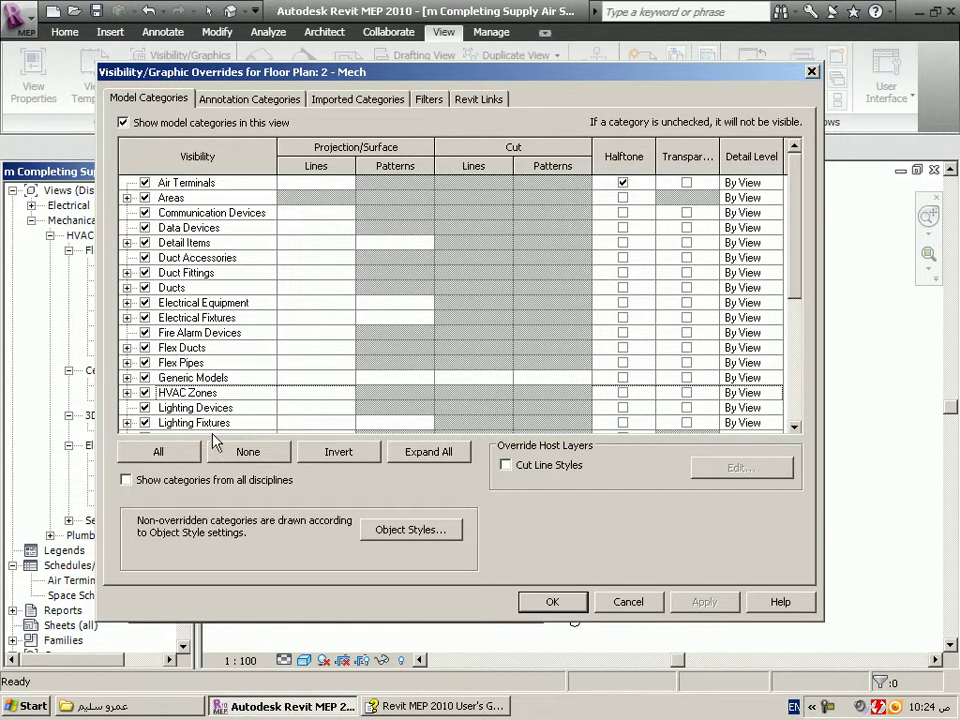
{"action": "left_click", "coordinate": [144, 183]}
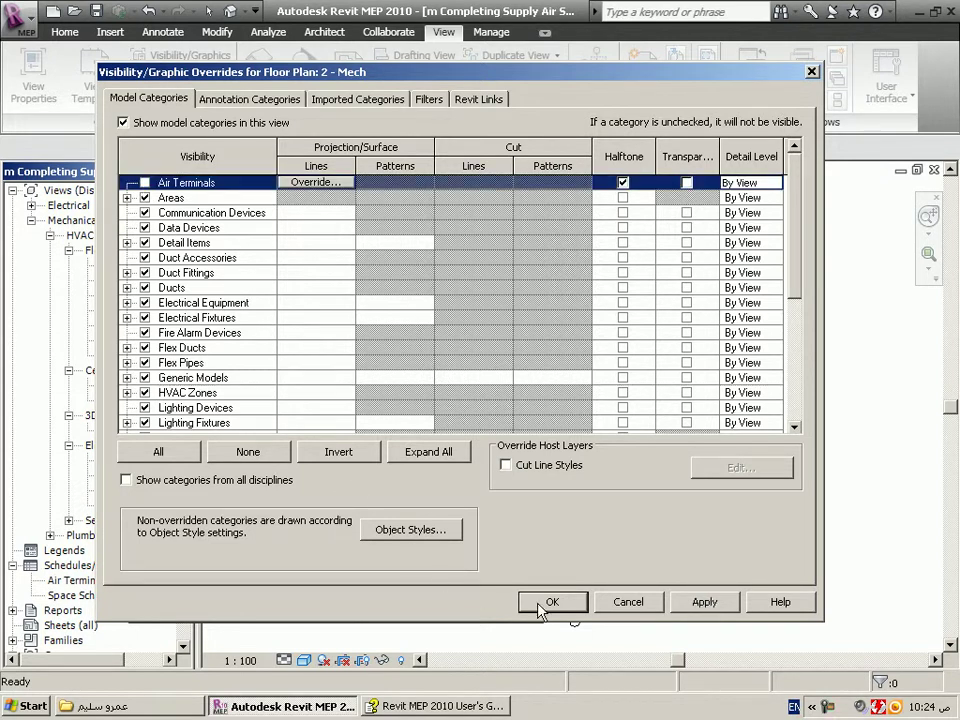
{"action": "left_click", "coordinate": [545, 602]}
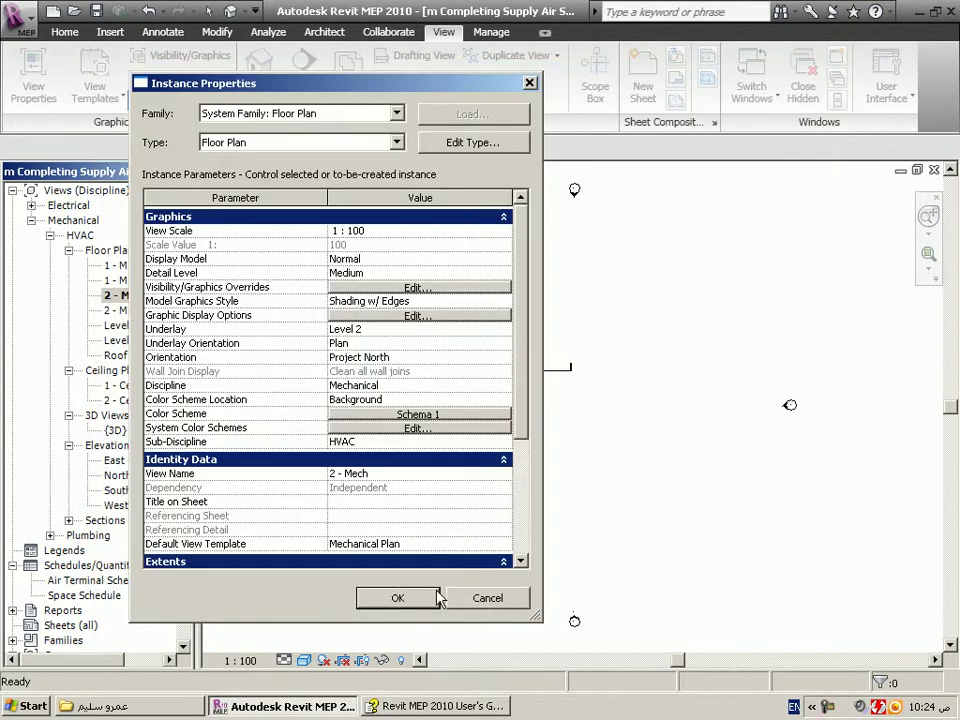
{"action": "left_click", "coordinate": [392, 600]}
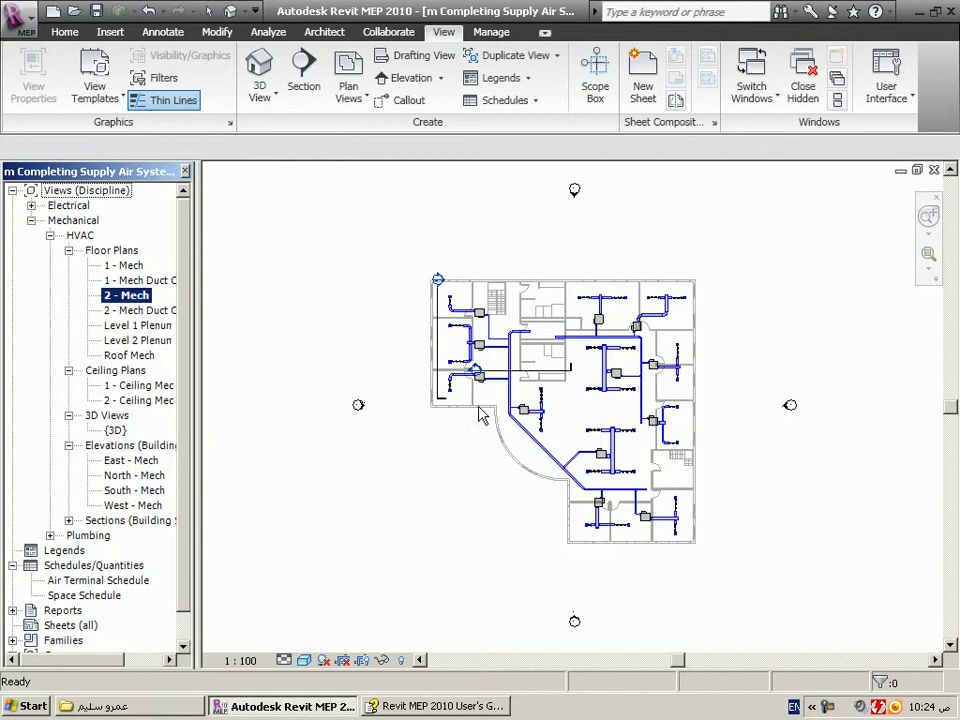
Re-enable Air Terminals in the 2 - Mech view's Visibility/Graphics Overrides.
{"action": "right_click", "coordinate": [143, 303]}
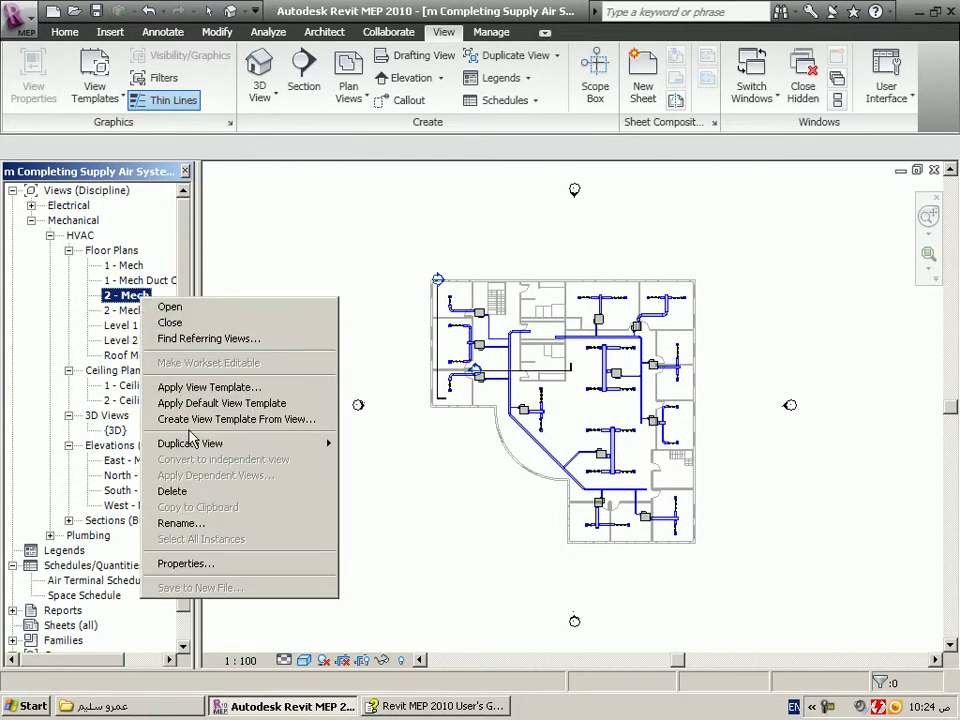
{"action": "left_click", "coordinate": [233, 563]}
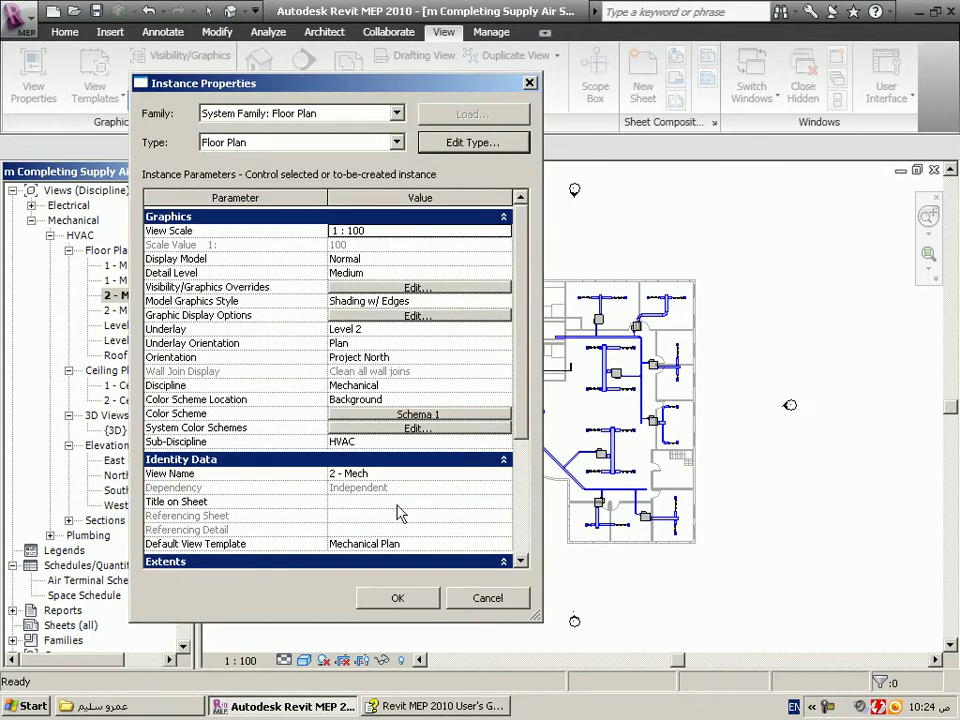
{"action": "left_click", "coordinate": [380, 289]}
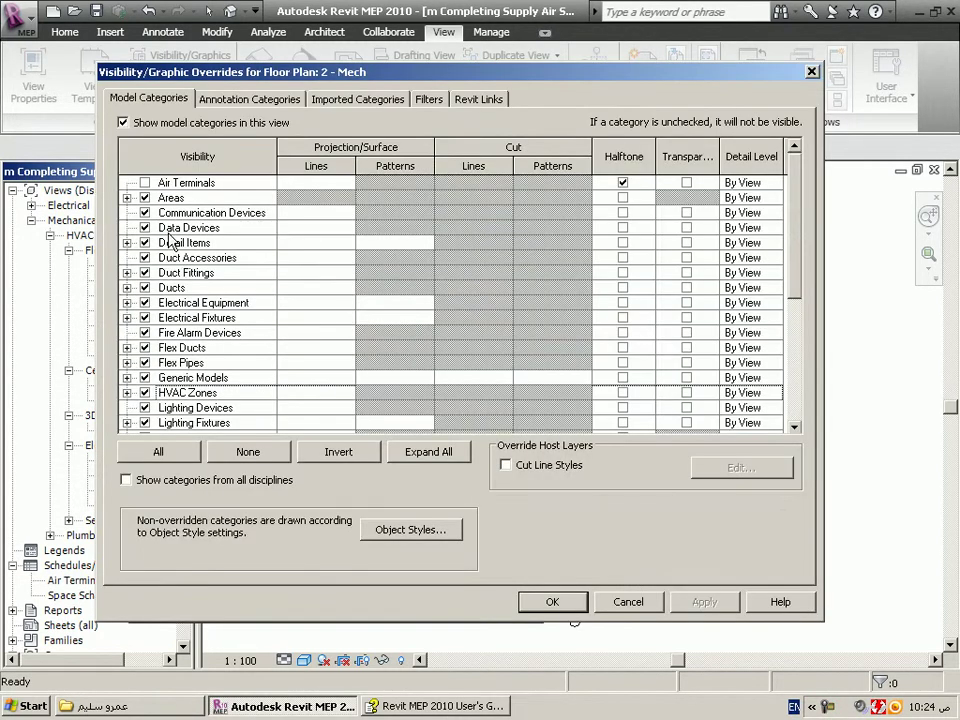
{"action": "left_click", "coordinate": [145, 188]}
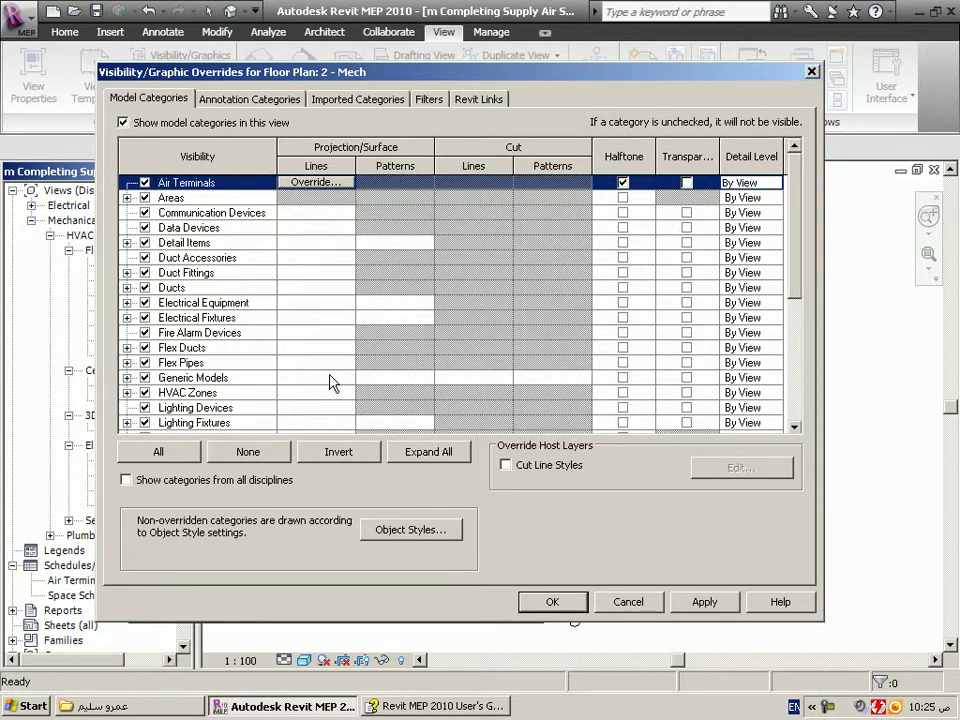
Override Ducts projection lines with weight 7 and Red colour, then recheck the settings.
{"action": "left_click", "coordinate": [283, 289]}
{"action": "left_click", "coordinate": [312, 287]}
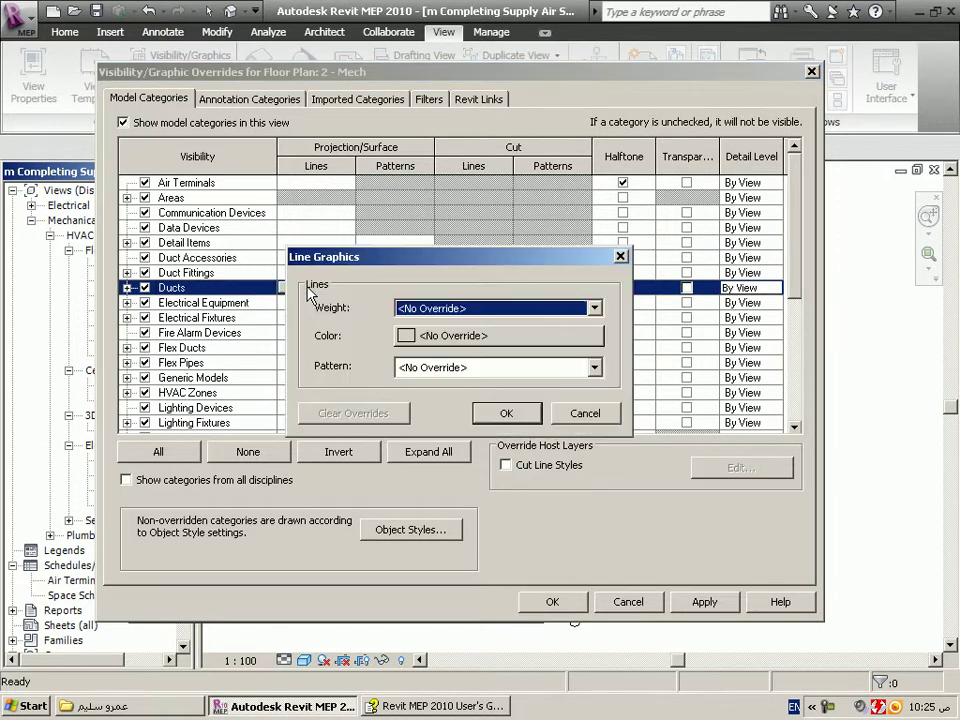
{"action": "left_click", "coordinate": [420, 308]}
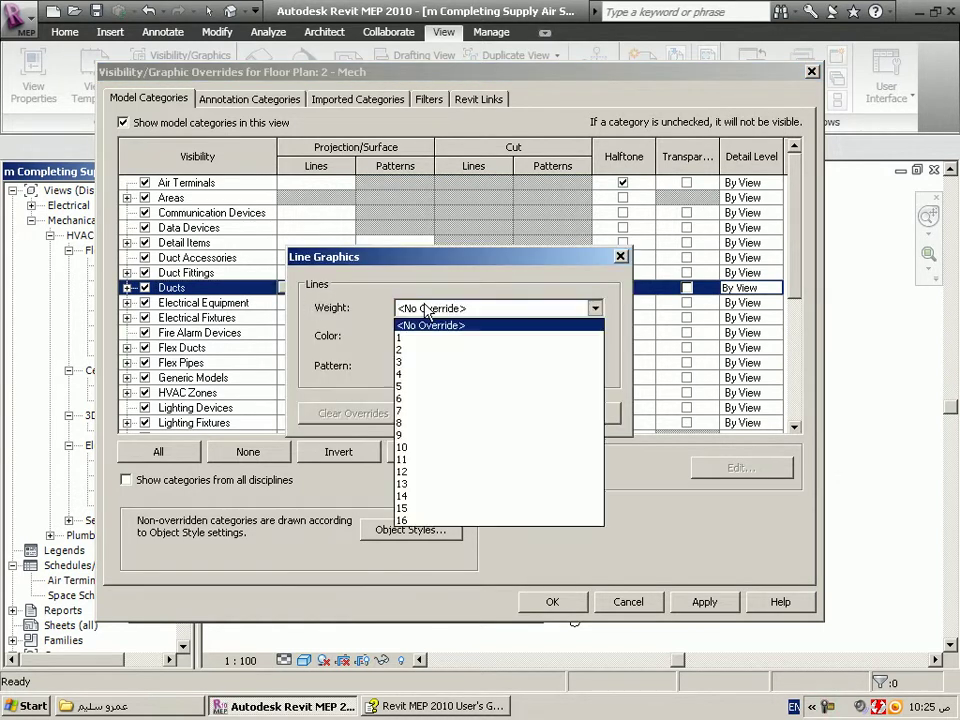
{"action": "left_click", "coordinate": [433, 412]}
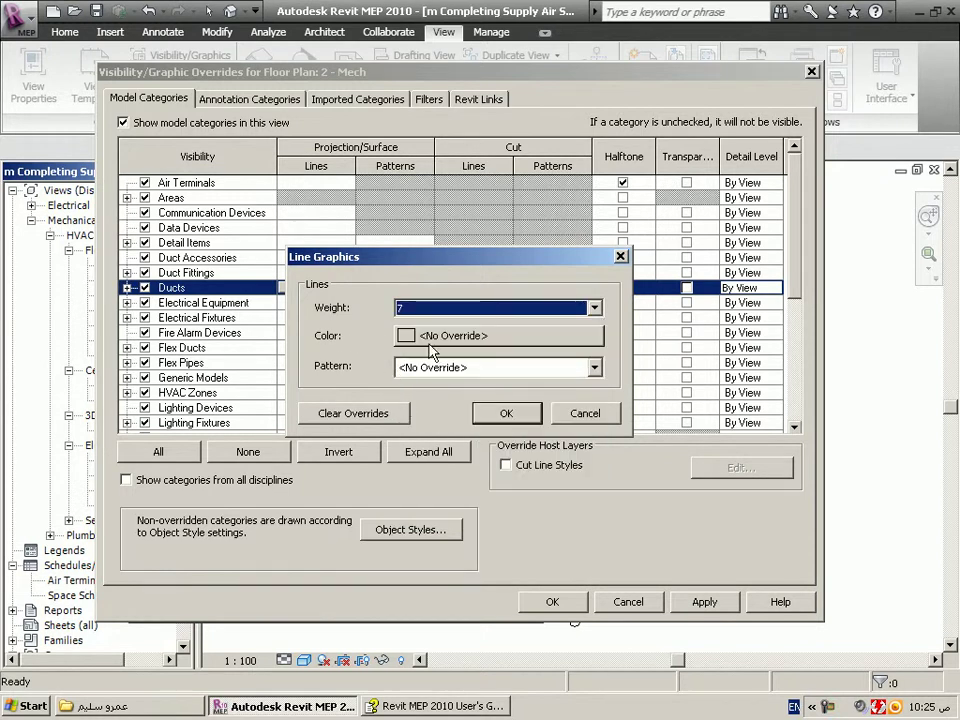
{"action": "left_click", "coordinate": [410, 335]}
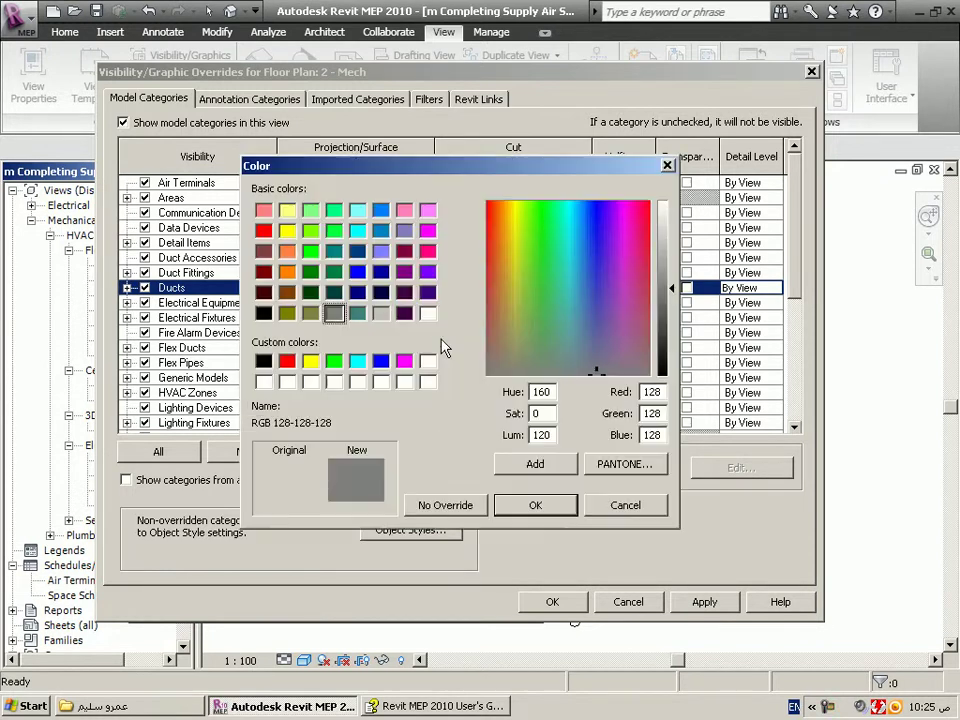
{"action": "left_click", "coordinate": [287, 361]}
{"action": "left_click", "coordinate": [521, 507]}
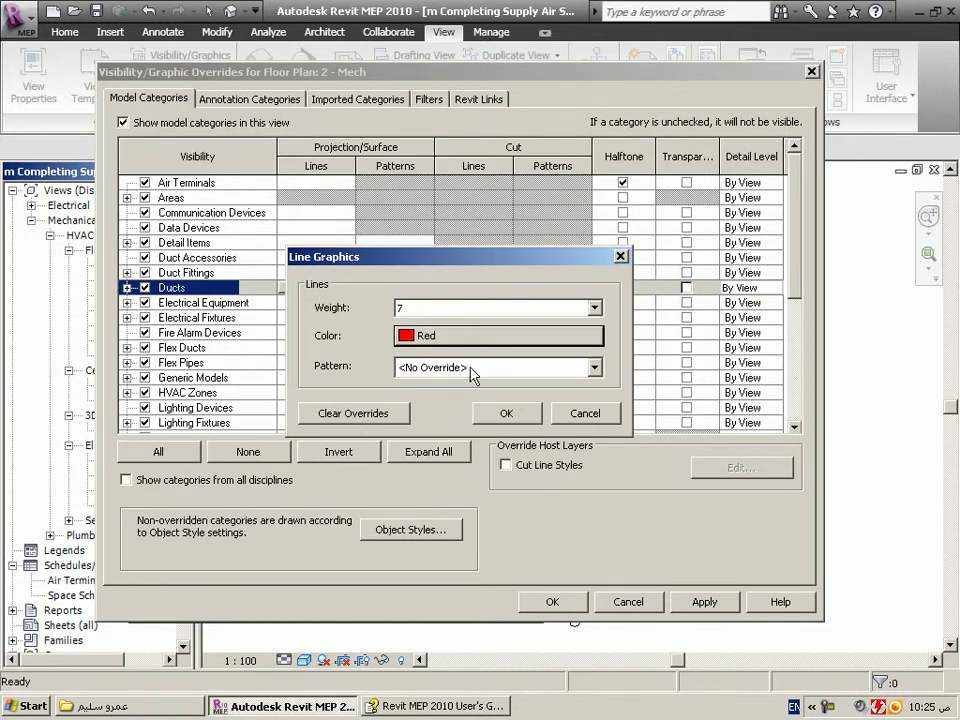
{"action": "left_click", "coordinate": [507, 415]}
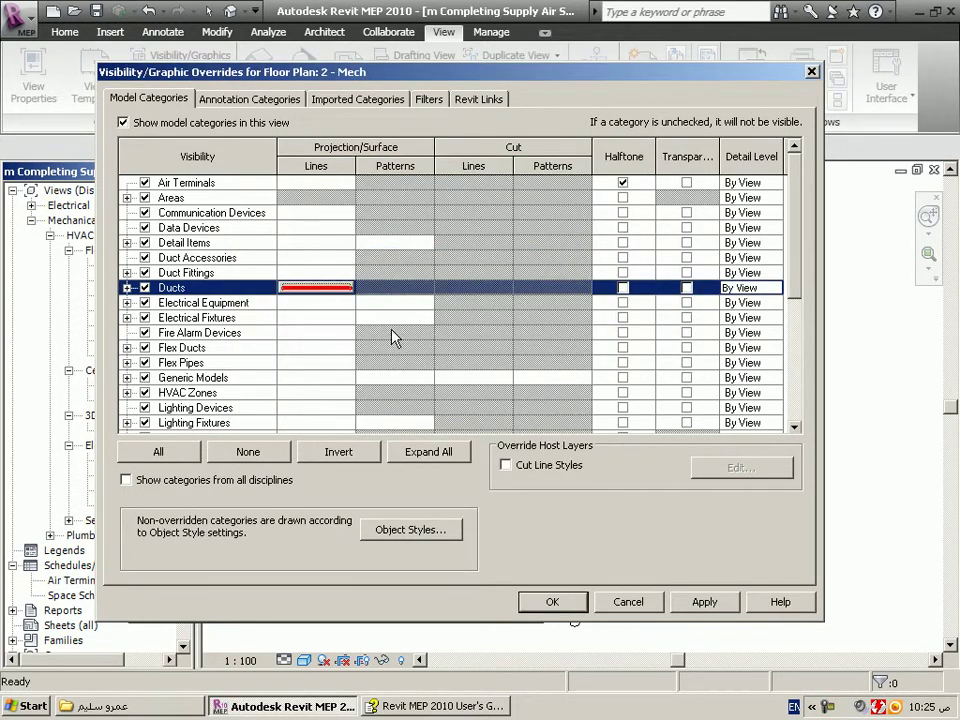
{"action": "left_click", "coordinate": [320, 291]}
{"action": "left_click", "coordinate": [320, 291]}
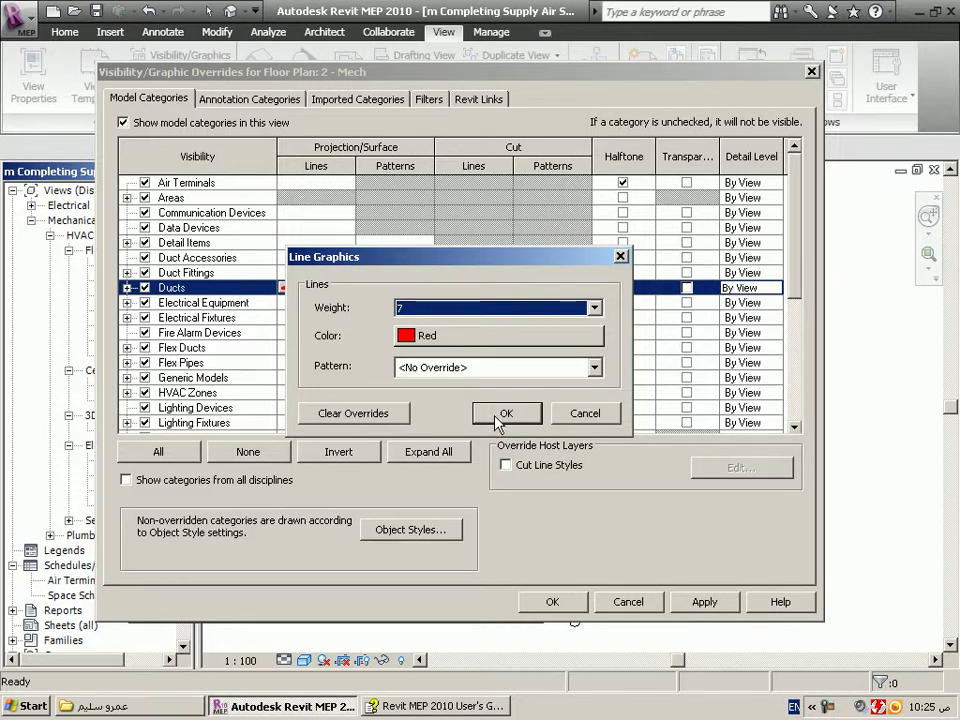
{"action": "left_click", "coordinate": [585, 414]}
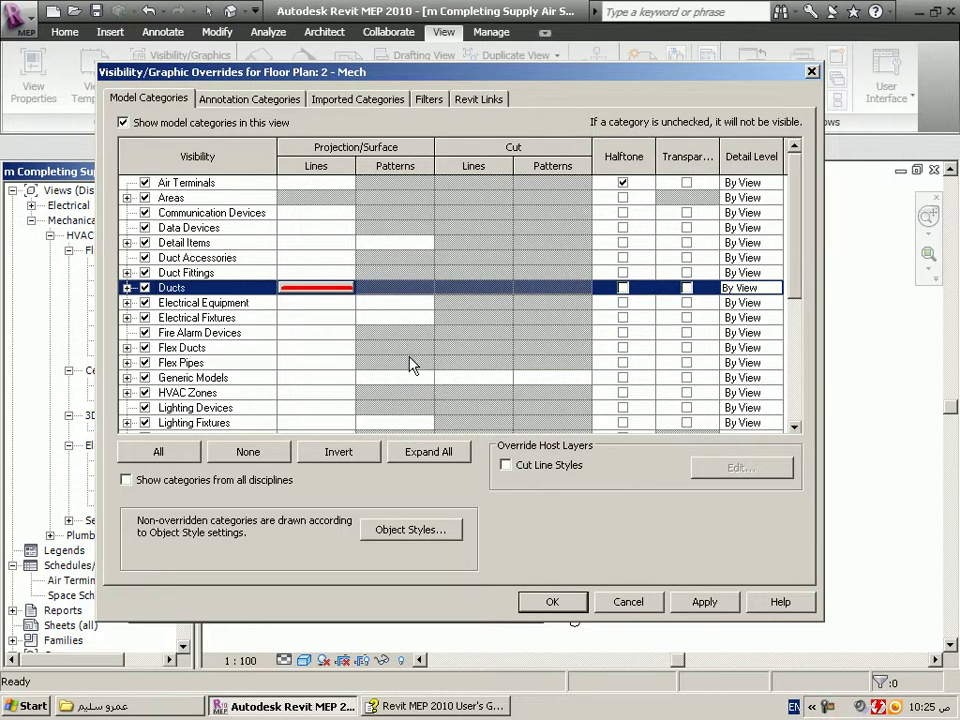
Turn off Air Terminals halftone, make Air Terminals and Duct Fittings transparent, and apply.
{"action": "left_click", "coordinate": [622, 182]}
{"action": "left_click", "coordinate": [623, 183]}
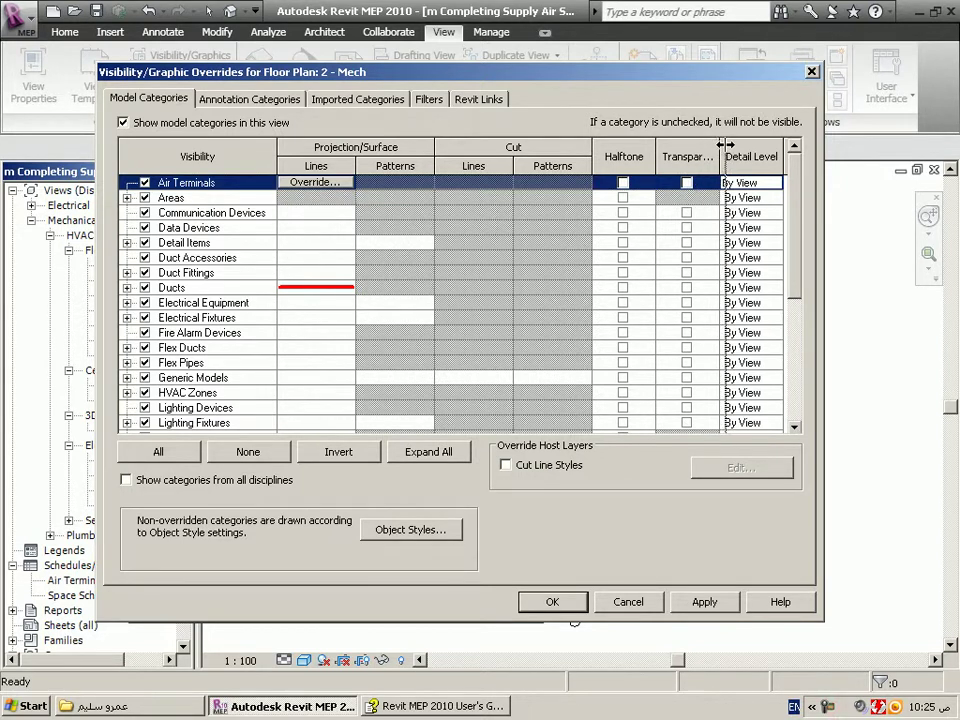
{"action": "left_click_drag", "start_coordinate": [719, 146], "coordinate": [724, 146]}
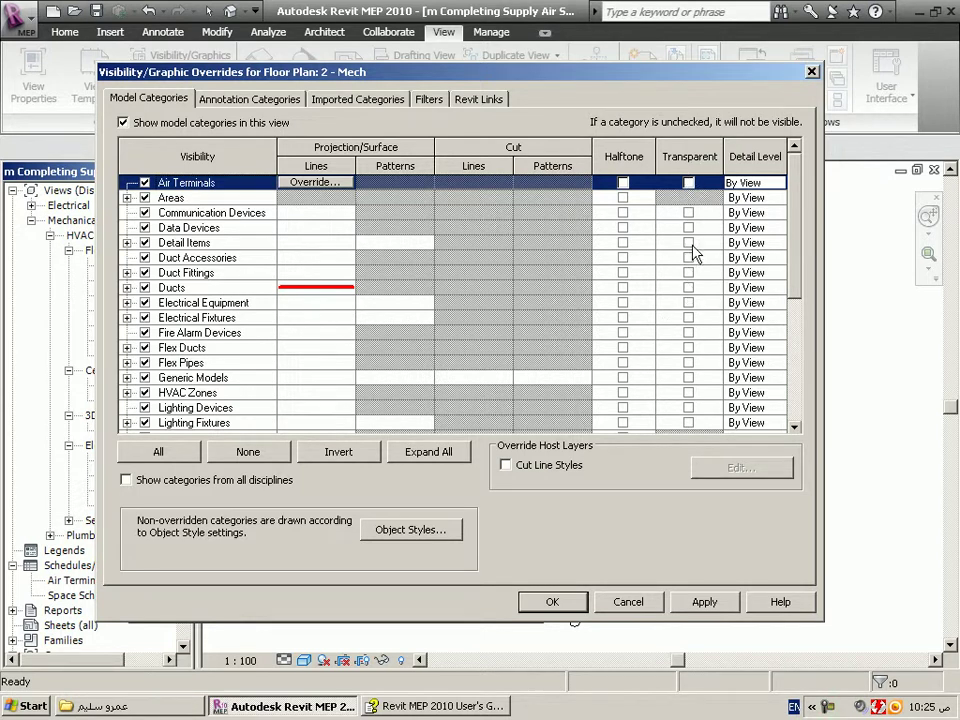
{"action": "left_click", "coordinate": [688, 183]}
{"action": "left_click", "coordinate": [211, 277]}
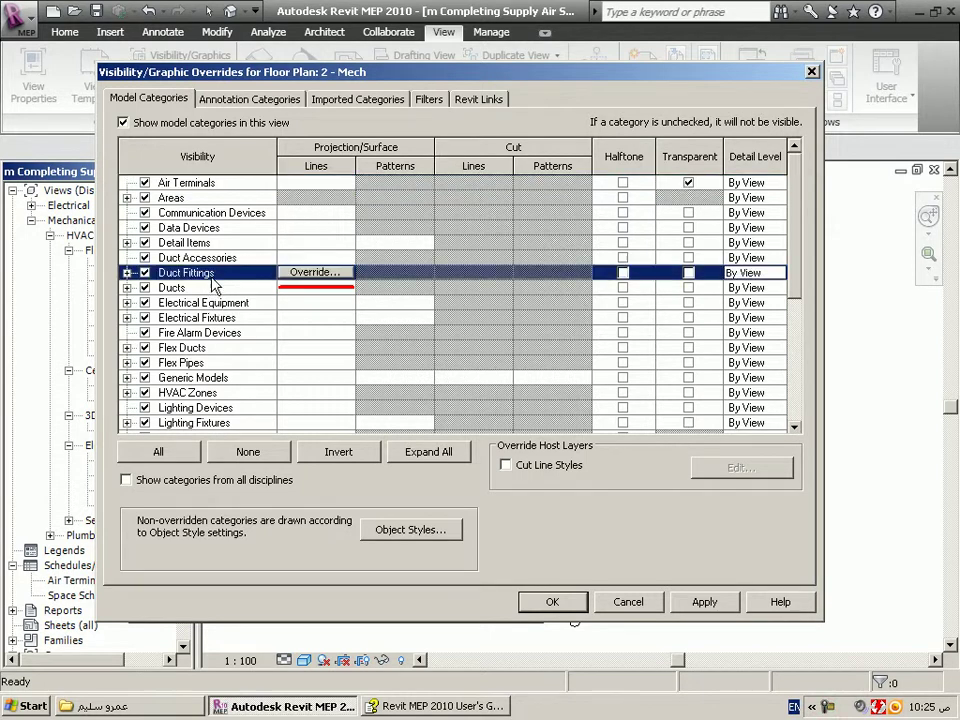
{"action": "left_click", "coordinate": [688, 272]}
{"action": "left_click", "coordinate": [553, 603]}
{"action": "left_click", "coordinate": [400, 598]}
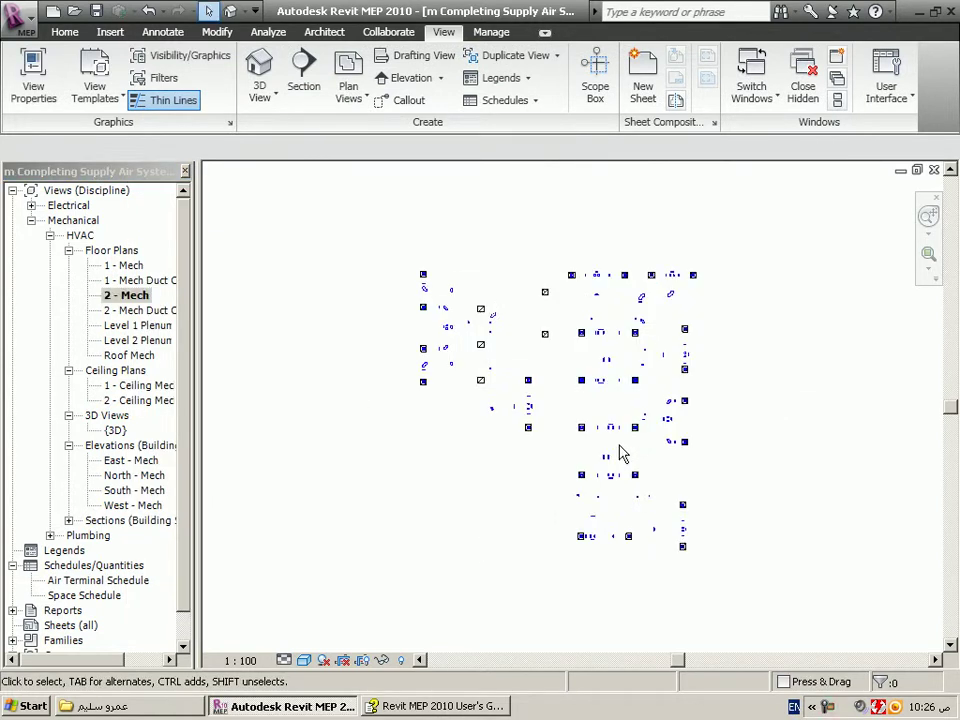
Select 2 - Mech in the Project Browser and open its Instance Properties.
{"action": "scroll", "coordinate": [632, 460], "scroll_direction": "up", "scroll_amount": 2}
{"action": "scroll", "coordinate": [639, 454], "scroll_direction": "up", "scroll_amount": 2}
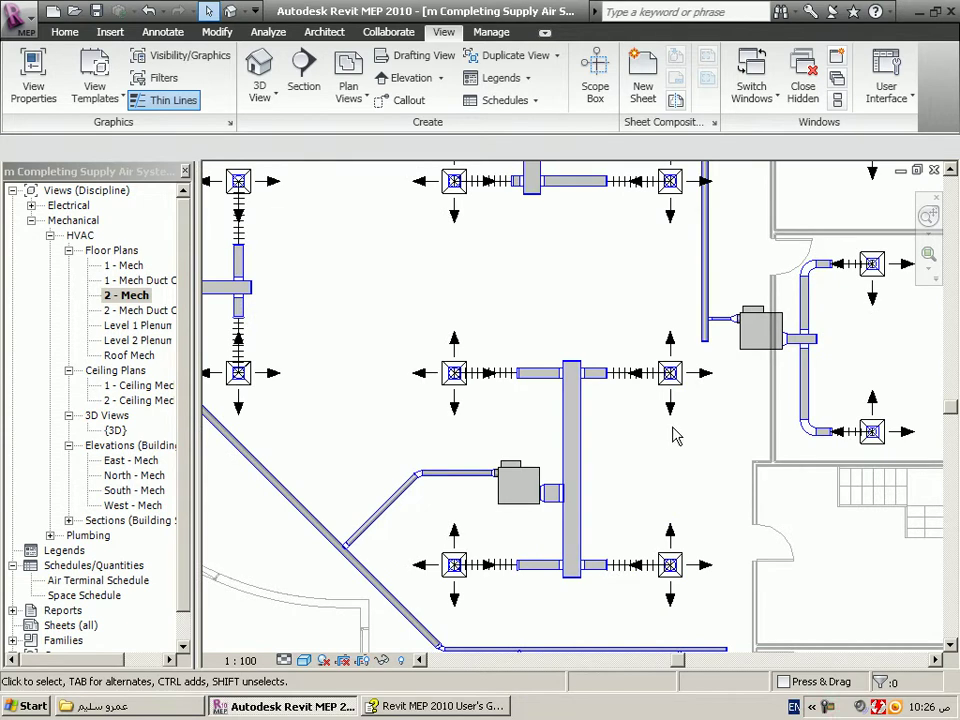
{"action": "scroll", "coordinate": [694, 420], "scroll_direction": "down", "scroll_amount": 1}
{"action": "scroll", "coordinate": [692, 421], "scroll_direction": "down", "scroll_amount": 1}
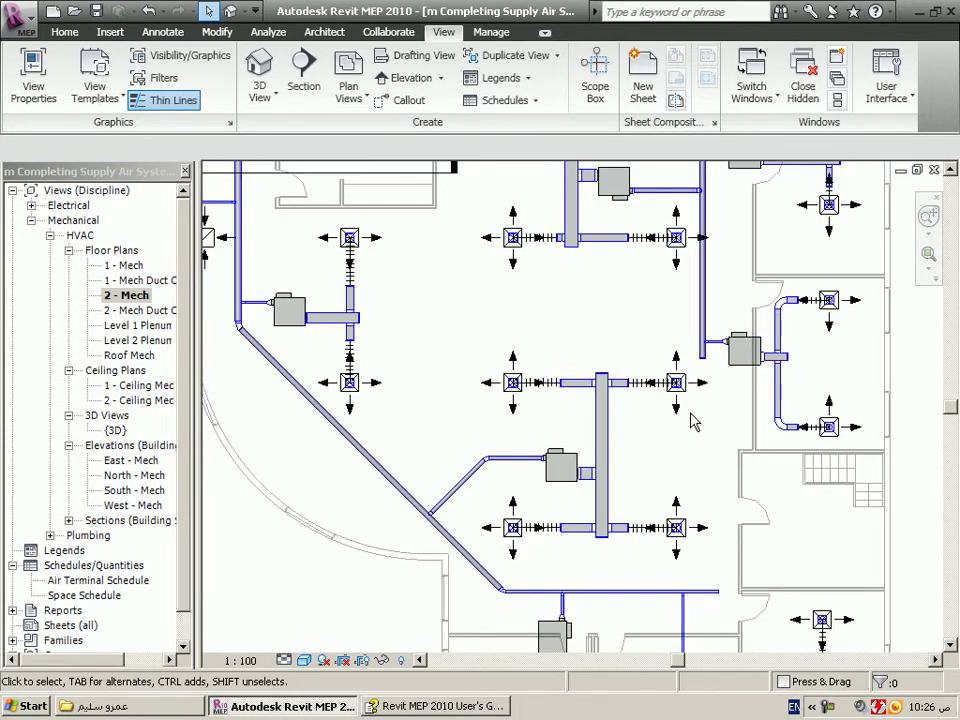
{"action": "left_click", "coordinate": [122, 297]}
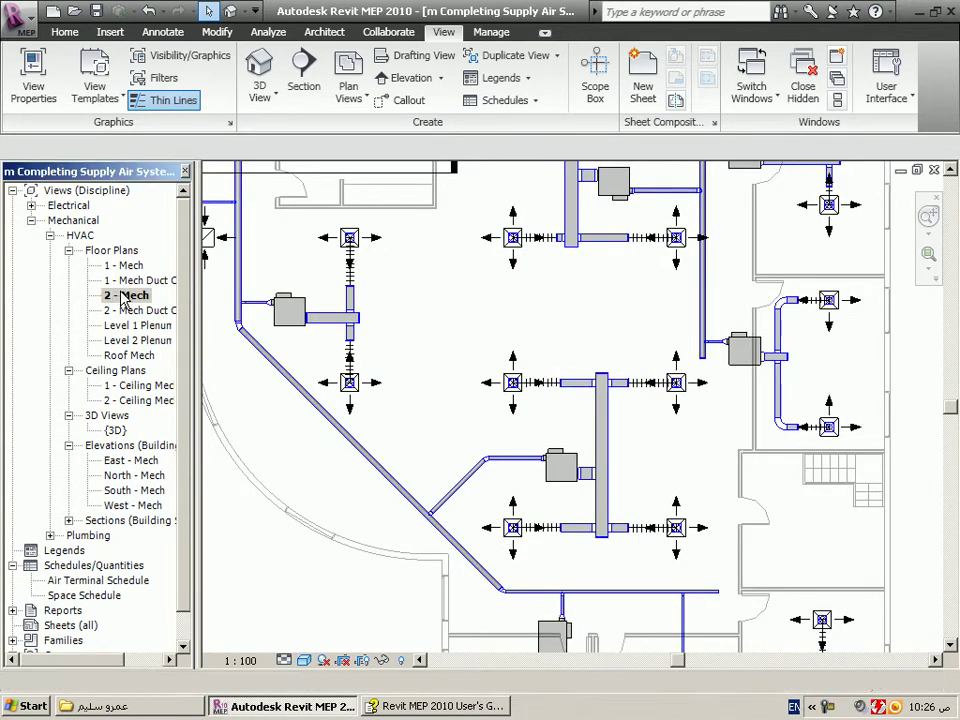
{"action": "right_click", "coordinate": [122, 297]}
{"action": "left_click", "coordinate": [203, 554]}
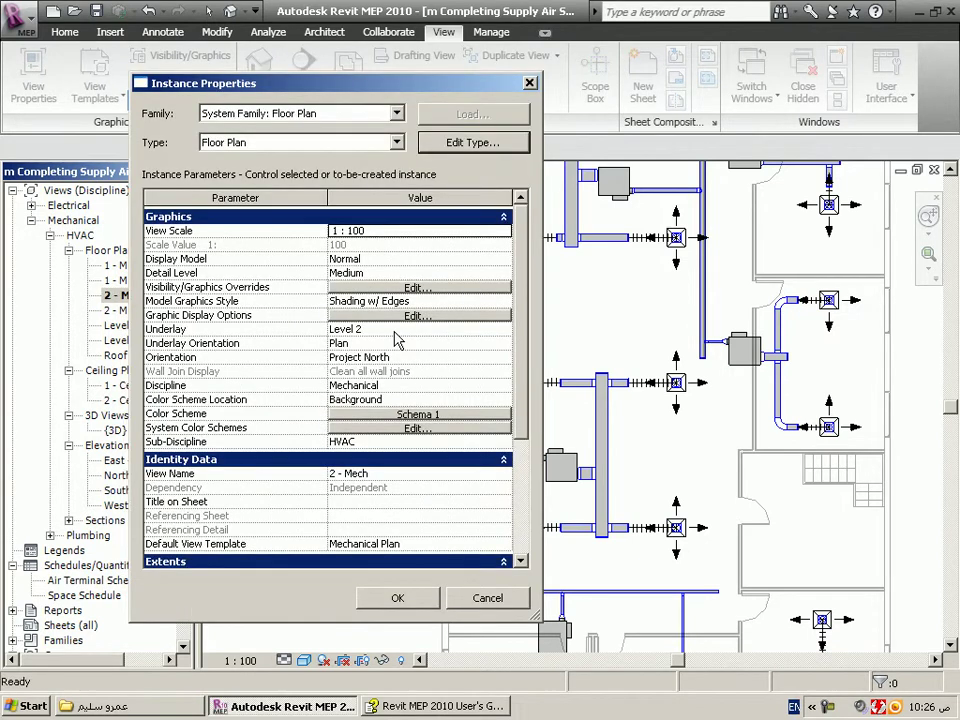
Give the Ducts category a Fine detail level override and accept the overrides.
{"action": "left_click", "coordinate": [416, 288]}
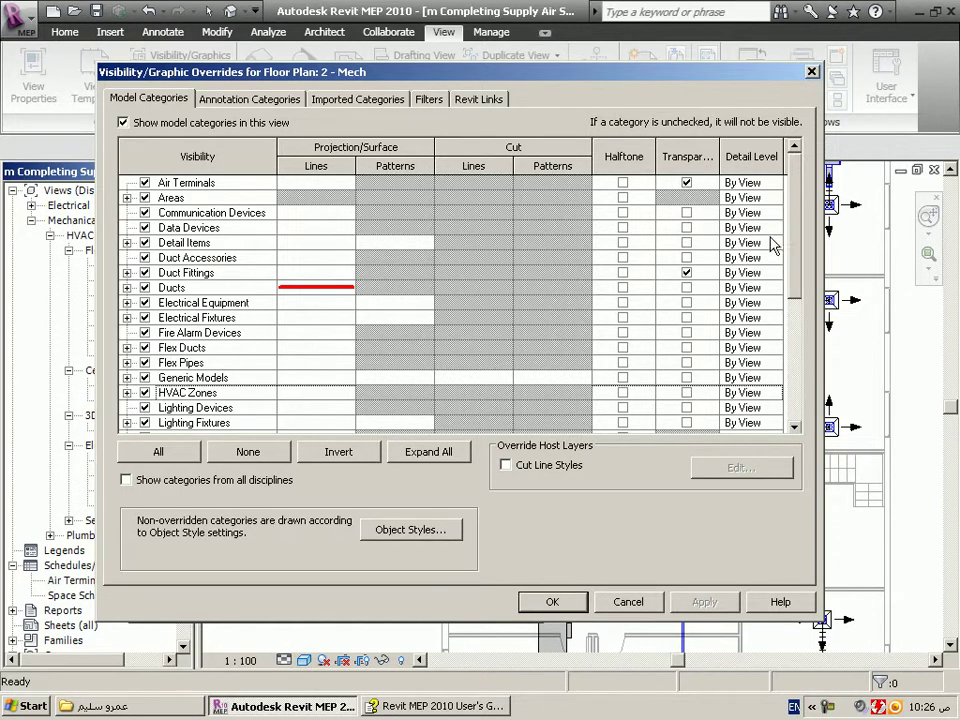
{"action": "left_click", "coordinate": [212, 291]}
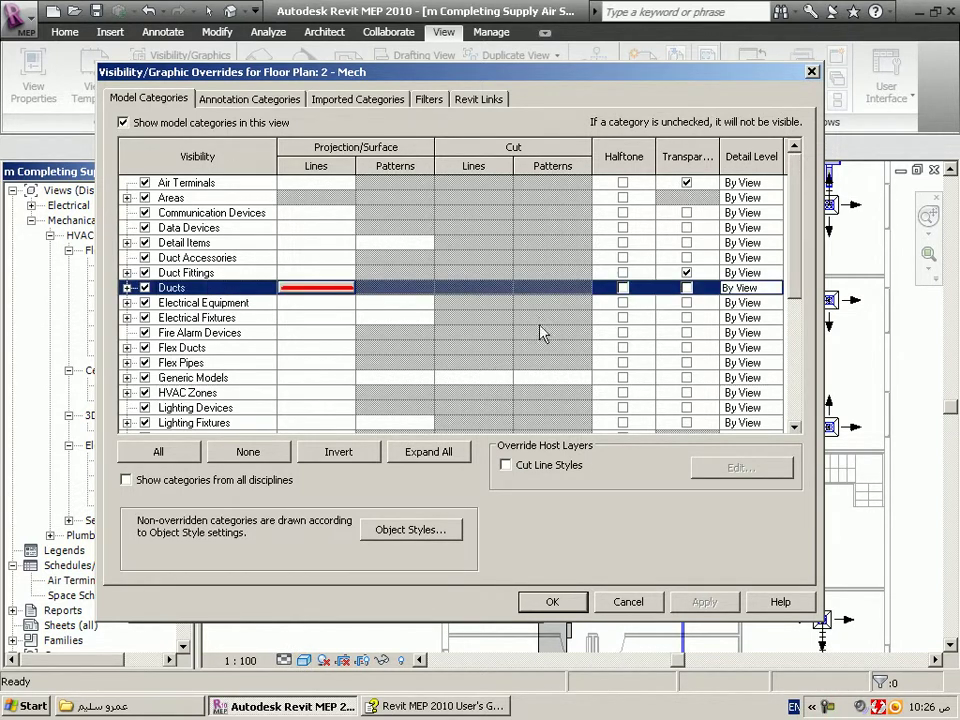
{"action": "left_click", "coordinate": [730, 288]}
{"action": "left_click", "coordinate": [775, 288]}
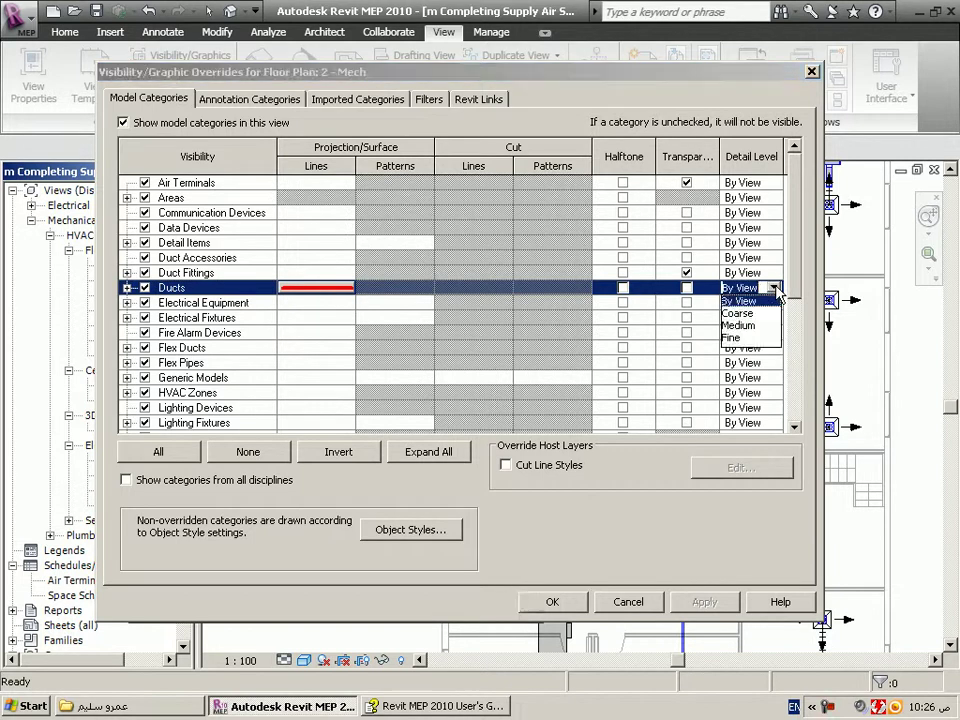
{"action": "left_click", "coordinate": [740, 339]}
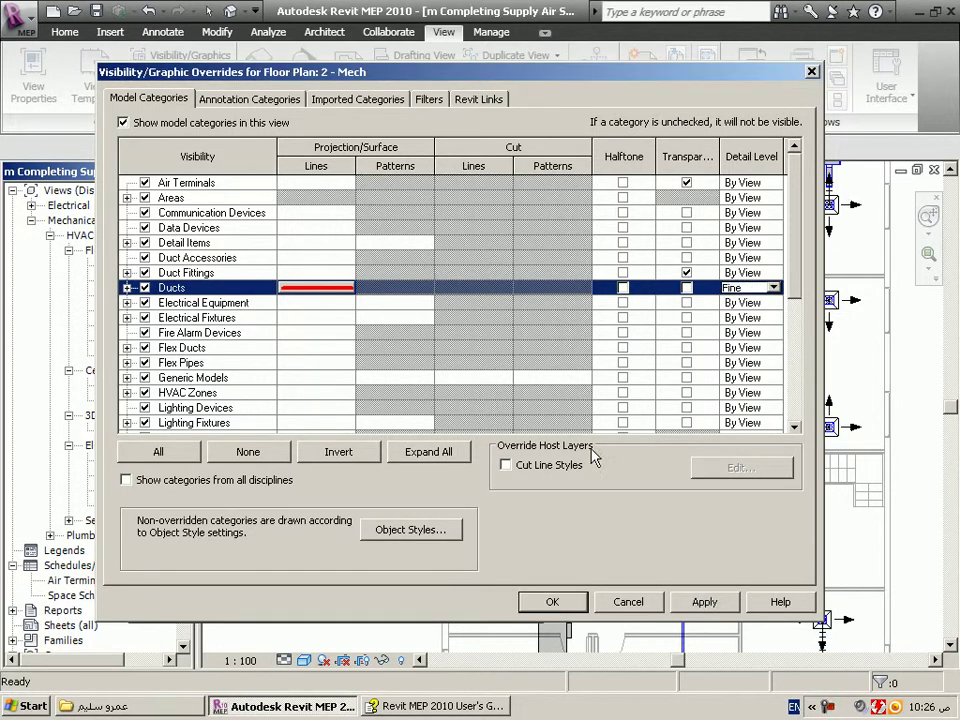
{"action": "left_click", "coordinate": [551, 602]}
Close the view properties and set the view's detail level to Coarse.
{"action": "left_click", "coordinate": [400, 597]}
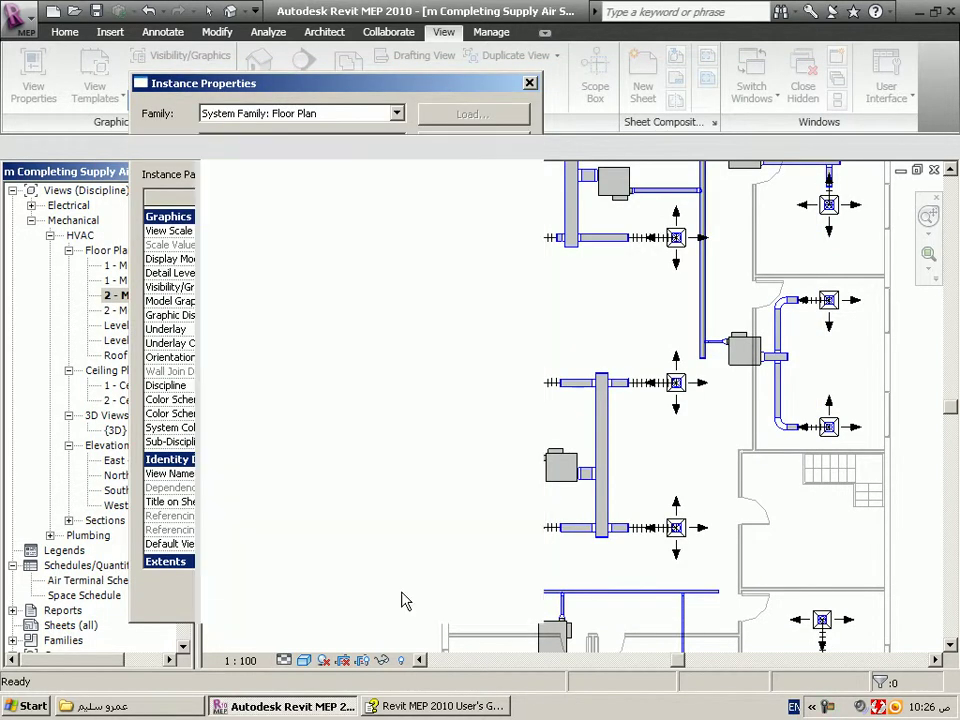
{"action": "left_click", "coordinate": [304, 661]}
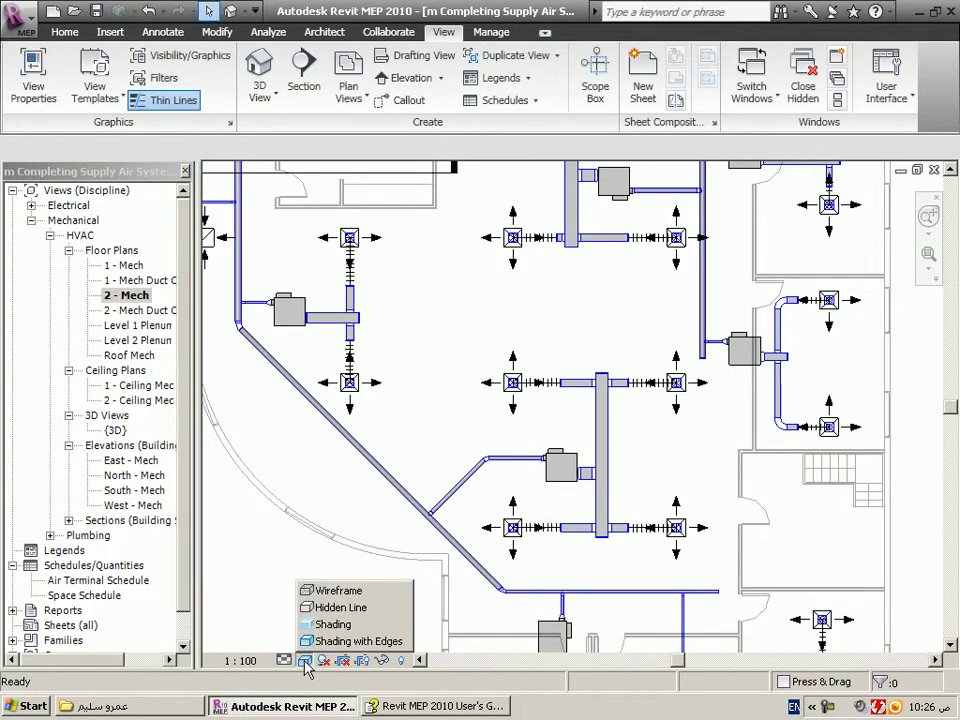
{"action": "left_click", "coordinate": [284, 661]}
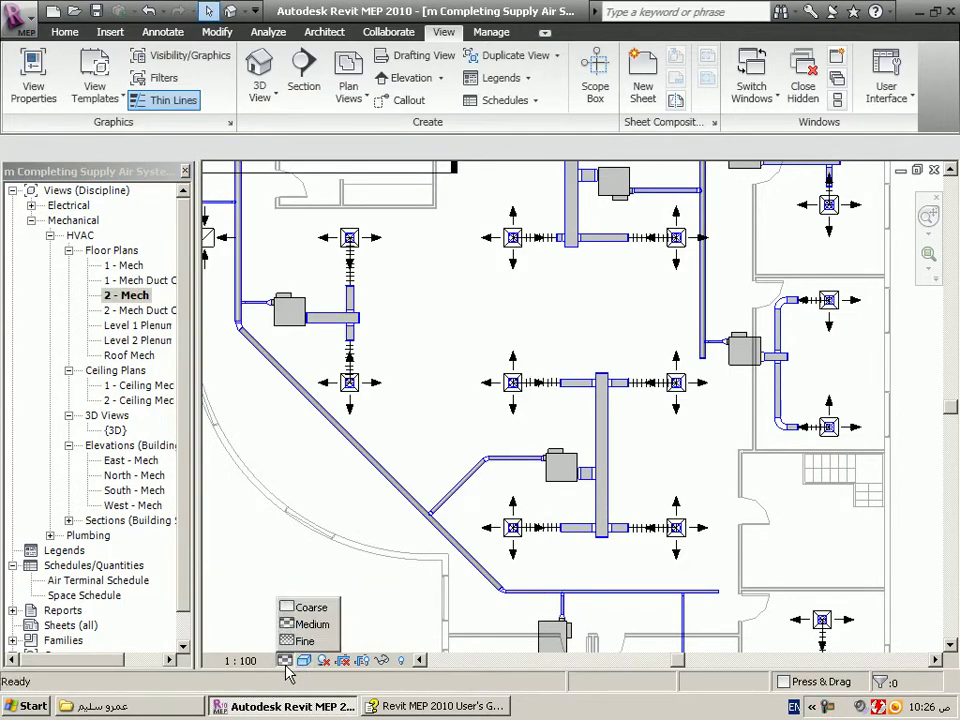
{"action": "left_click", "coordinate": [295, 622]}
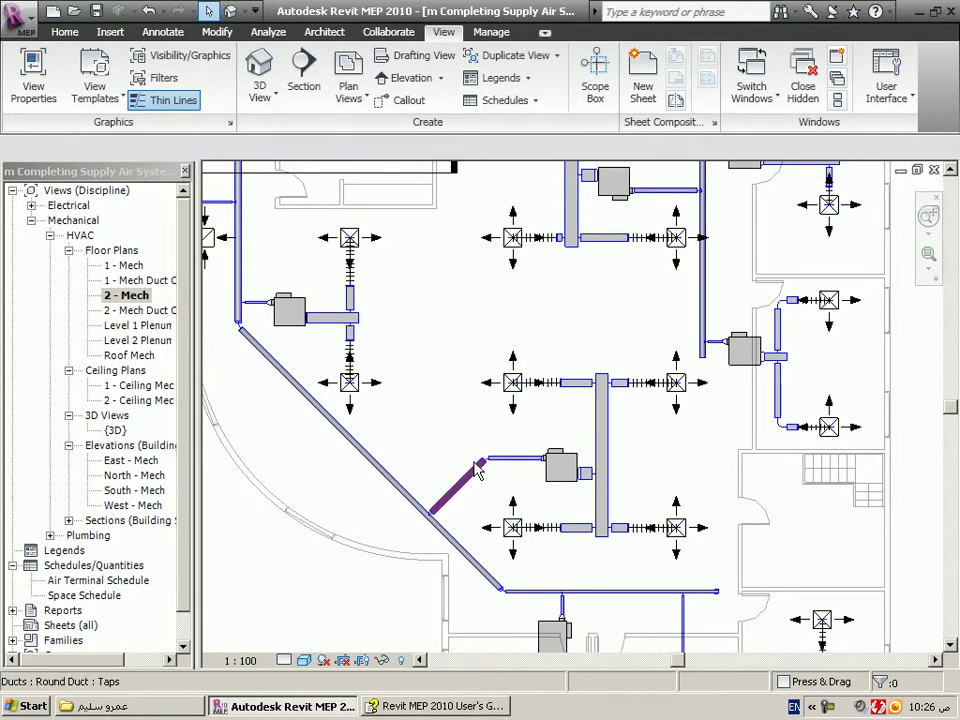
Scroll the Project Browser and bring up the 2 - Mech context menu.
{"action": "scroll", "coordinate": [495, 465], "scroll_direction": "up", "scroll_amount": 3}
{"action": "scroll", "coordinate": [495, 460], "scroll_direction": "up", "scroll_amount": 1}
{"action": "scroll", "coordinate": [480, 428], "scroll_direction": "down", "scroll_amount": 2}
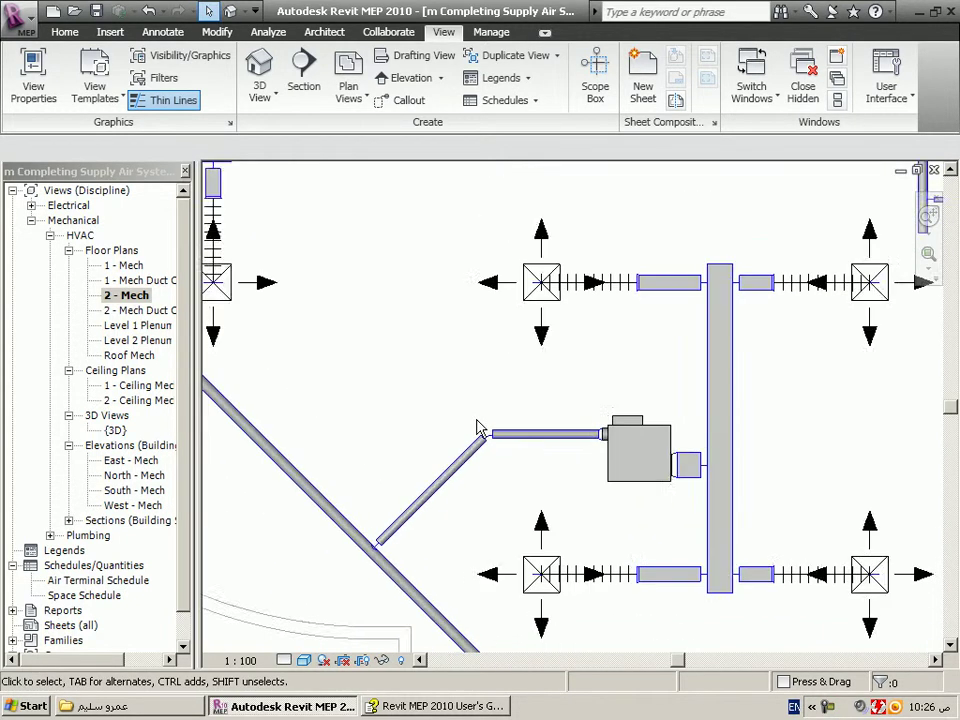
{"action": "scroll", "coordinate": [480, 422], "scroll_direction": "down", "scroll_amount": 2}
{"action": "scroll", "coordinate": [480, 422], "scroll_direction": "down", "scroll_amount": 1}
{"action": "right_click", "coordinate": [124, 296]}
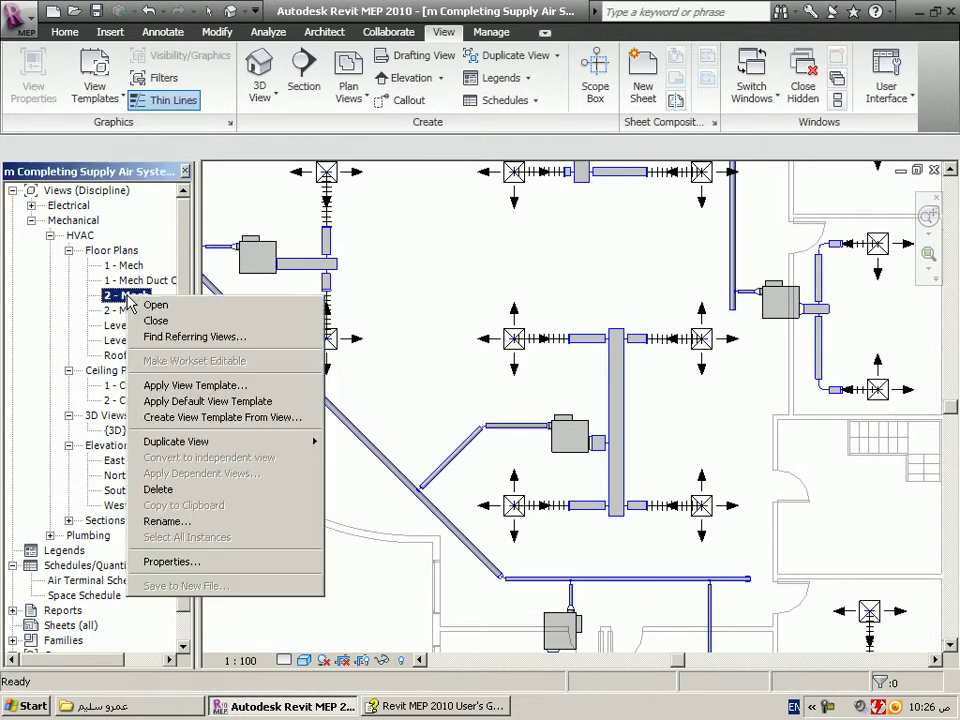
Reopen the 2 - Mech visibility overrides, make Air Terminal Tags visible, then view Imported Categories.
{"action": "left_click", "coordinate": [195, 566]}
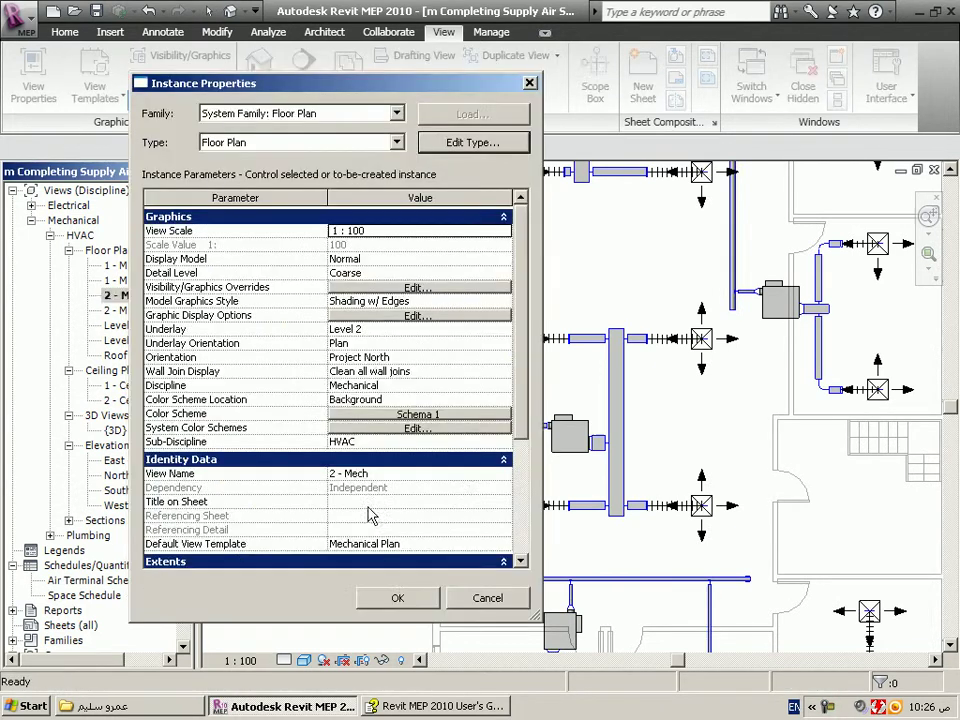
{"action": "left_click", "coordinate": [418, 288]}
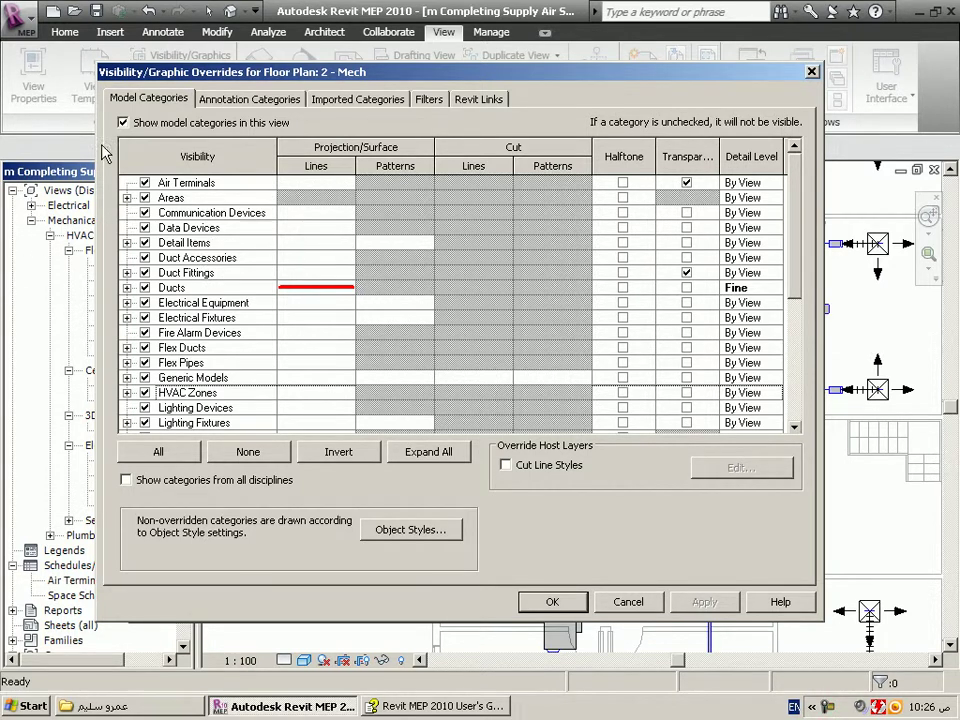
{"action": "left_click", "coordinate": [249, 98]}
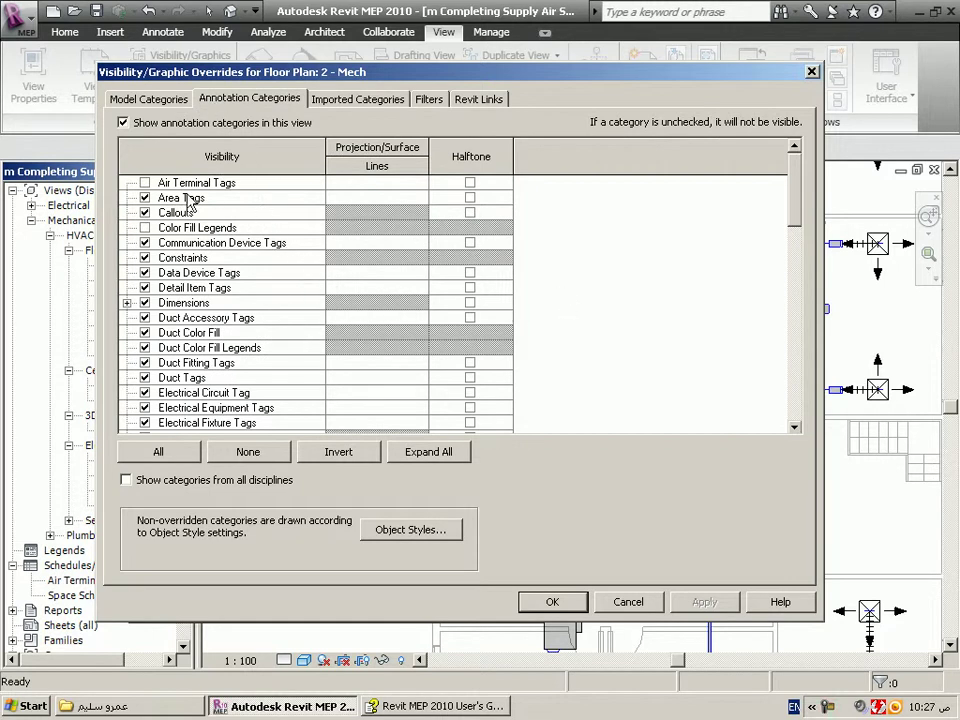
{"action": "left_click", "coordinate": [145, 183]}
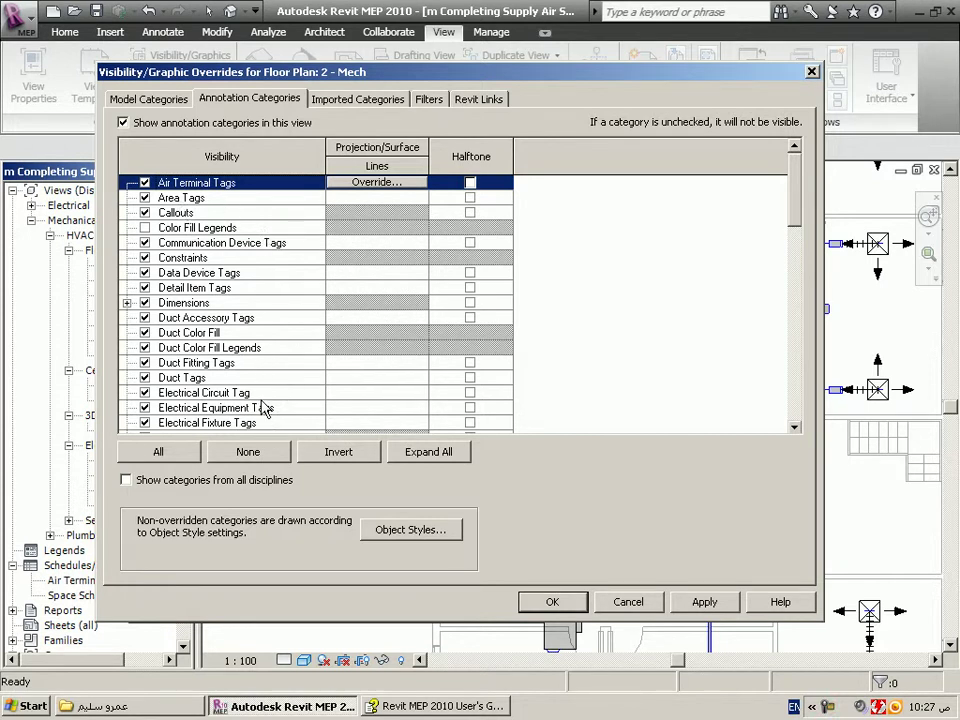
{"action": "left_click", "coordinate": [376, 108]}
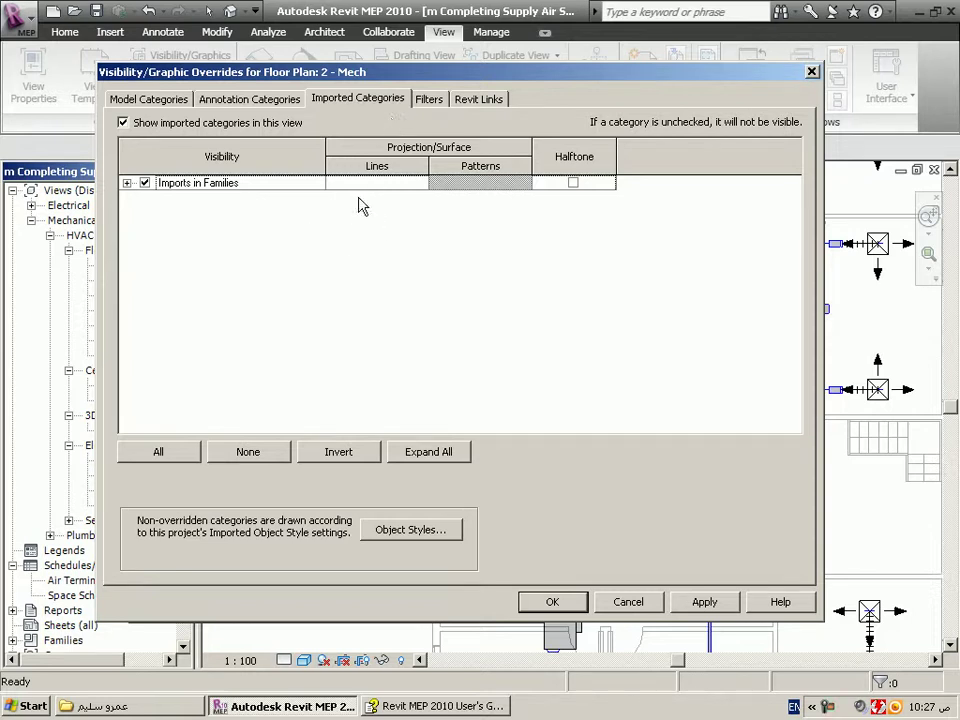
Review the Mechanical - Supply filter, keep m Office Building.rvt visible, and accept the overrides.
{"action": "left_click", "coordinate": [432, 100]}
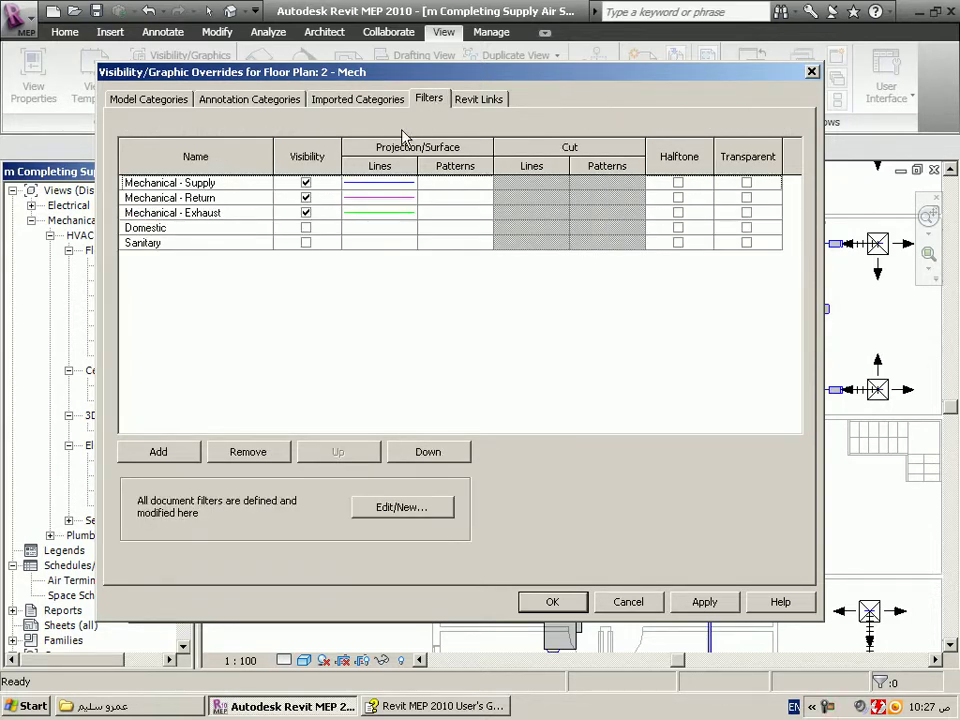
{"action": "left_click", "coordinate": [306, 183]}
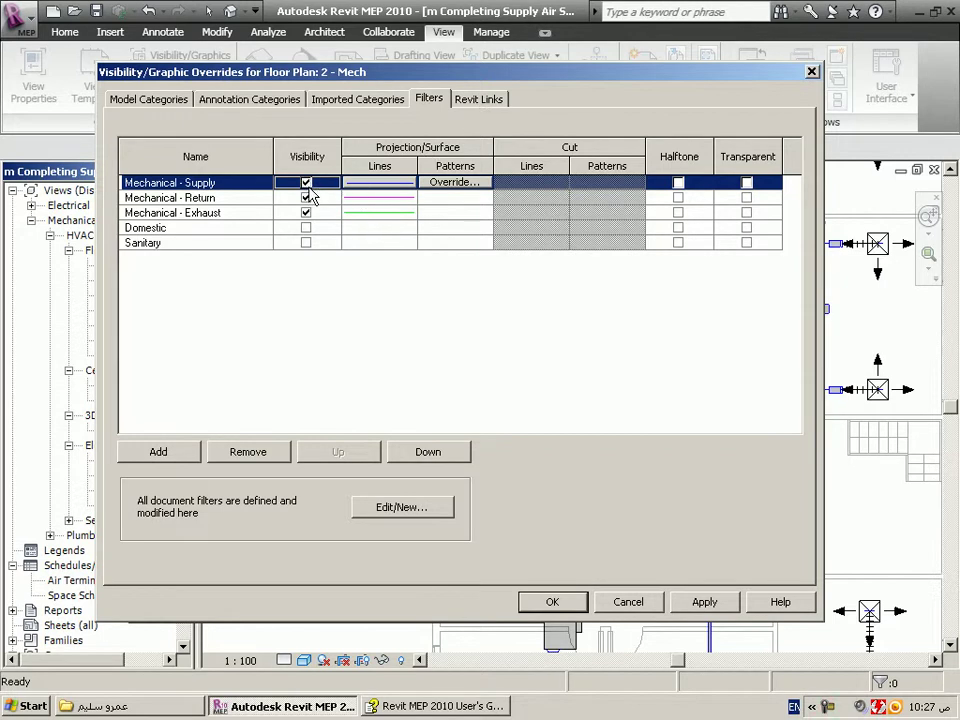
{"action": "left_click", "coordinate": [485, 106]}
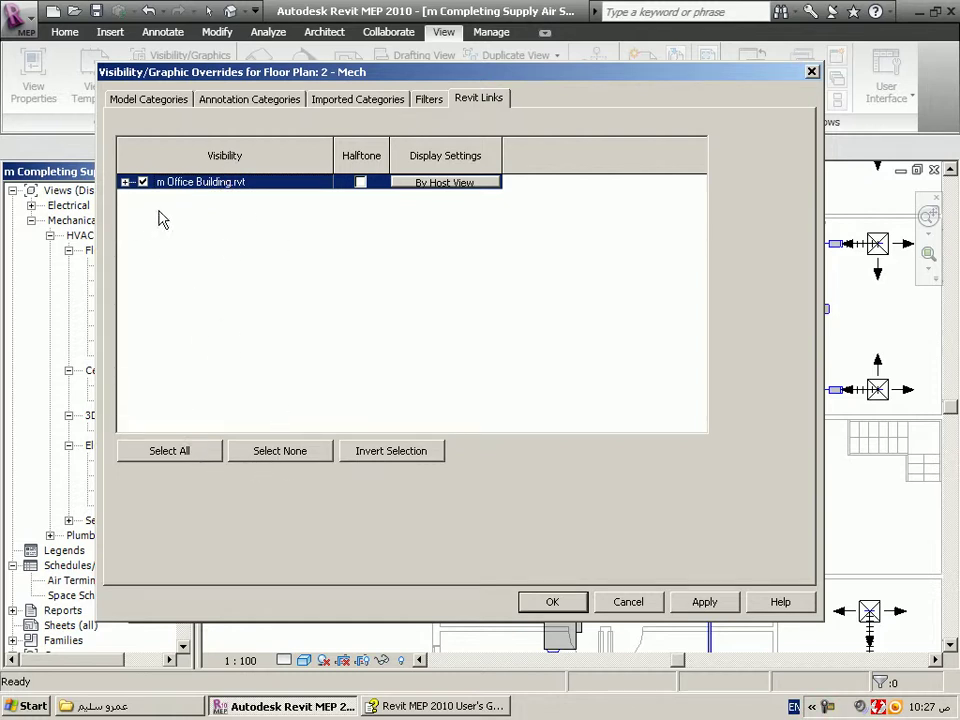
{"action": "left_click", "coordinate": [125, 182]}
{"action": "left_click", "coordinate": [142, 182]}
{"action": "left_click", "coordinate": [142, 182]}
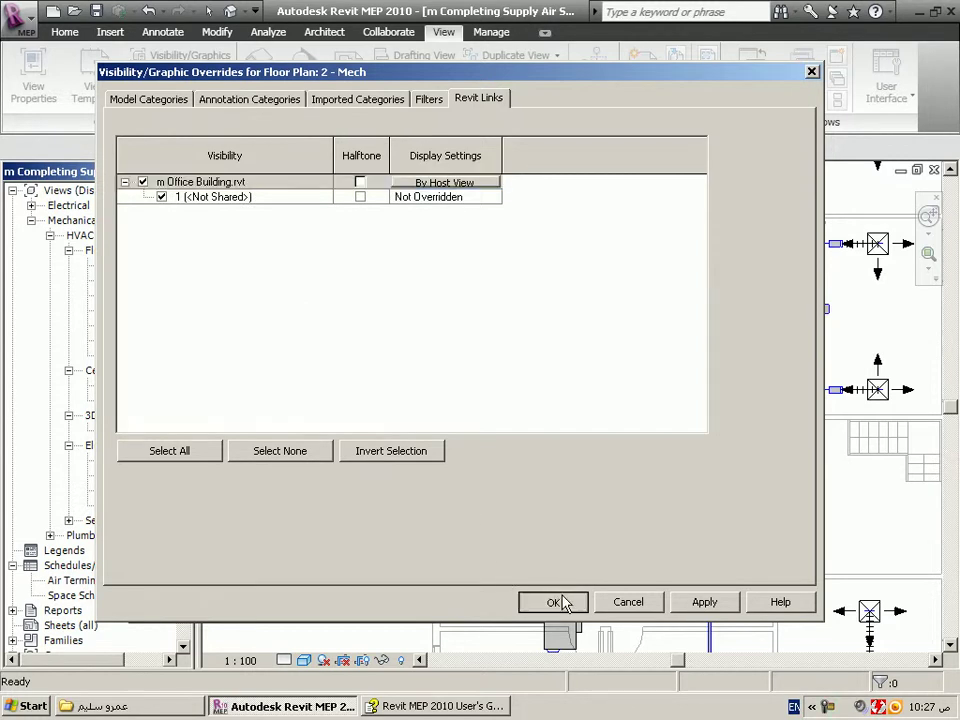
{"action": "left_click", "coordinate": [562, 602]}
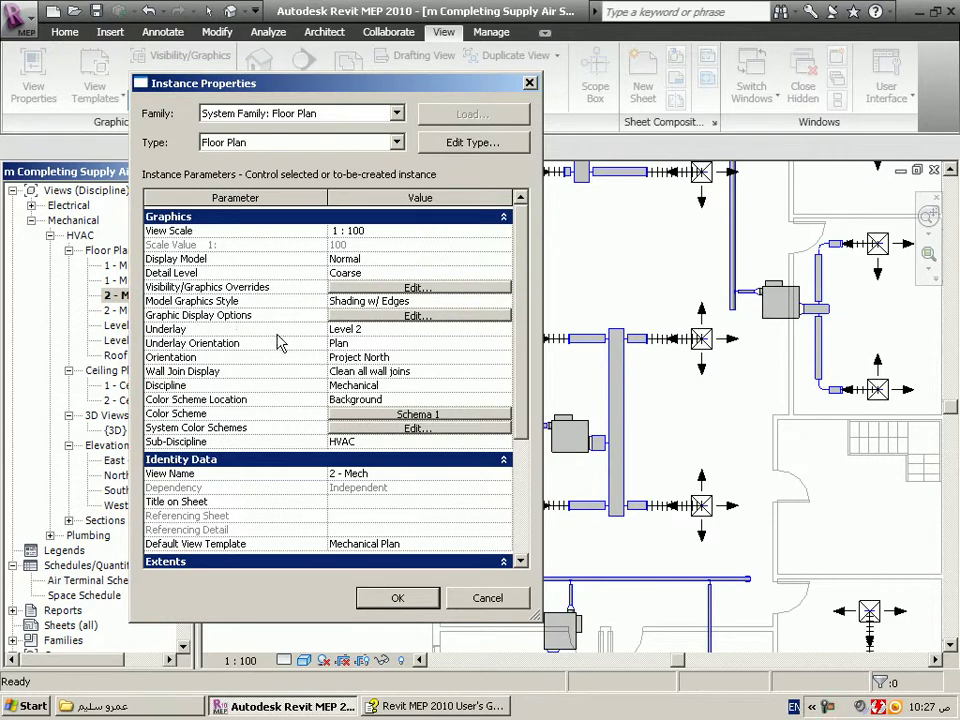
Choose Level 1 Plenum as the plan's Underlay and apply the view properties.
{"action": "left_click", "coordinate": [331, 328]}
{"action": "left_click", "coordinate": [504, 330]}
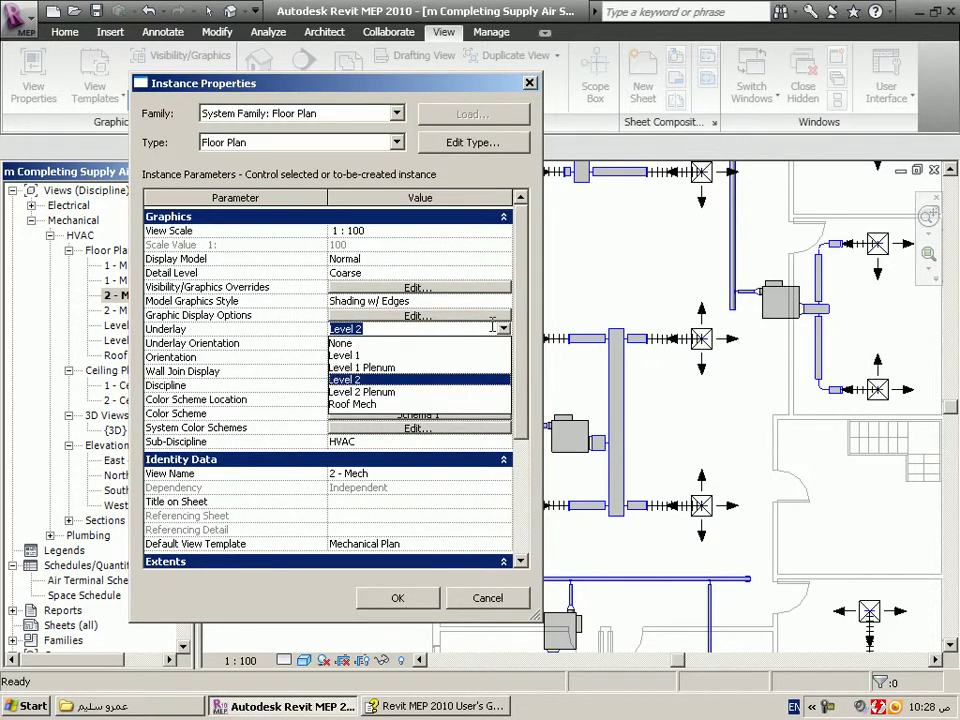
{"action": "left_click", "coordinate": [401, 368]}
{"action": "left_click", "coordinate": [398, 598]}
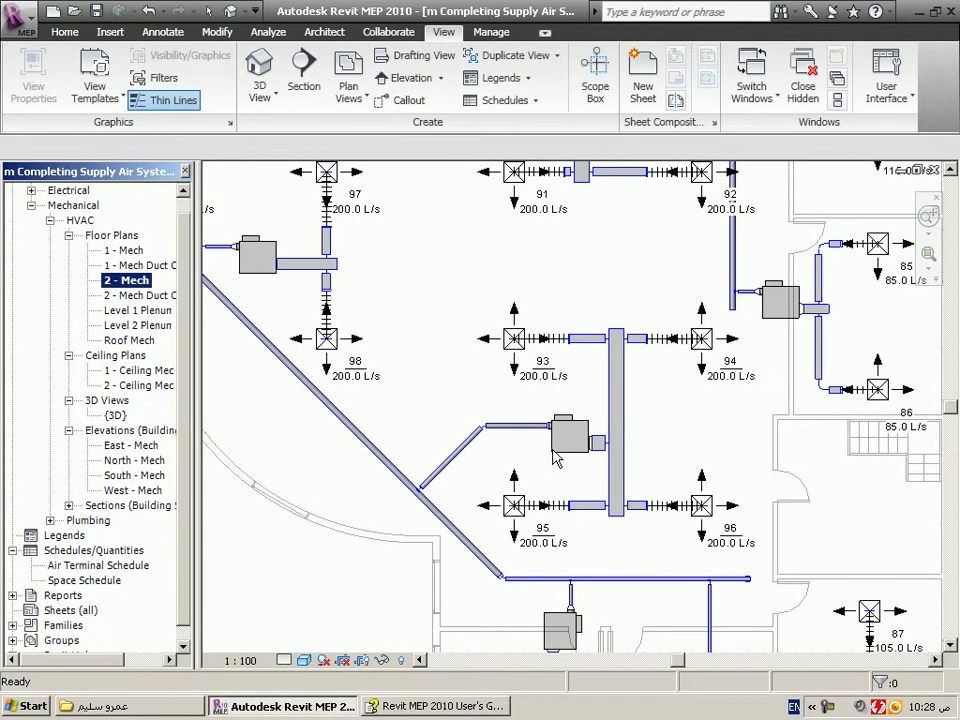
Switch the 2 - Mech plan's visual style to Wireframe.
{"action": "scroll", "coordinate": [527, 402], "scroll_direction": "down", "scroll_amount": 1}
{"action": "scroll", "coordinate": [623, 420], "scroll_direction": "down", "scroll_amount": 1}
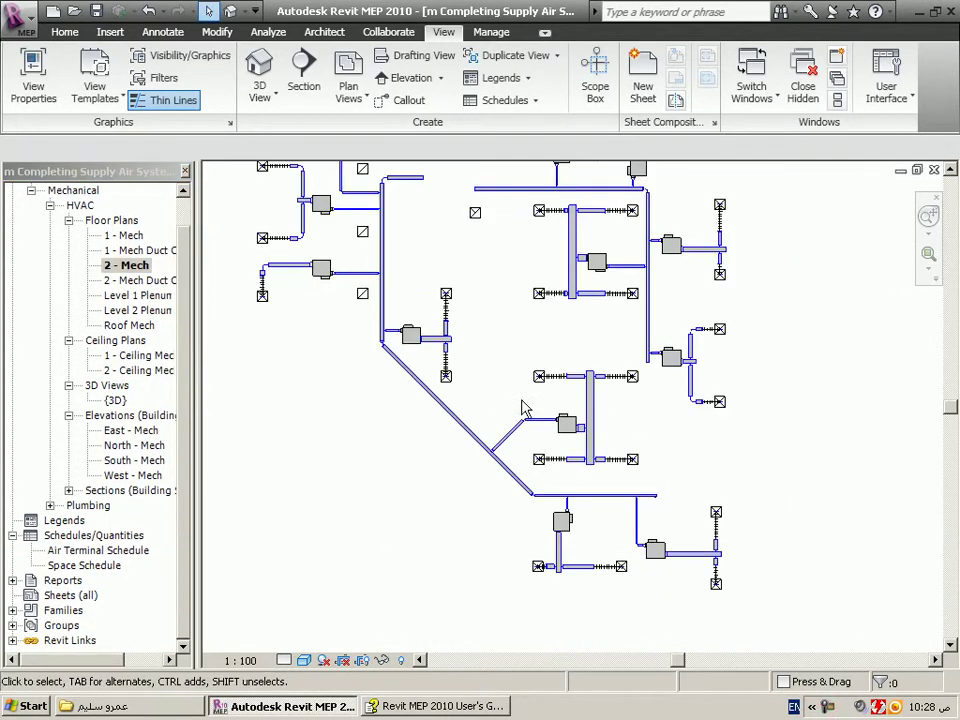
{"action": "scroll", "coordinate": [553, 407], "scroll_direction": "down", "scroll_amount": 1}
{"action": "left_click", "coordinate": [304, 660]}
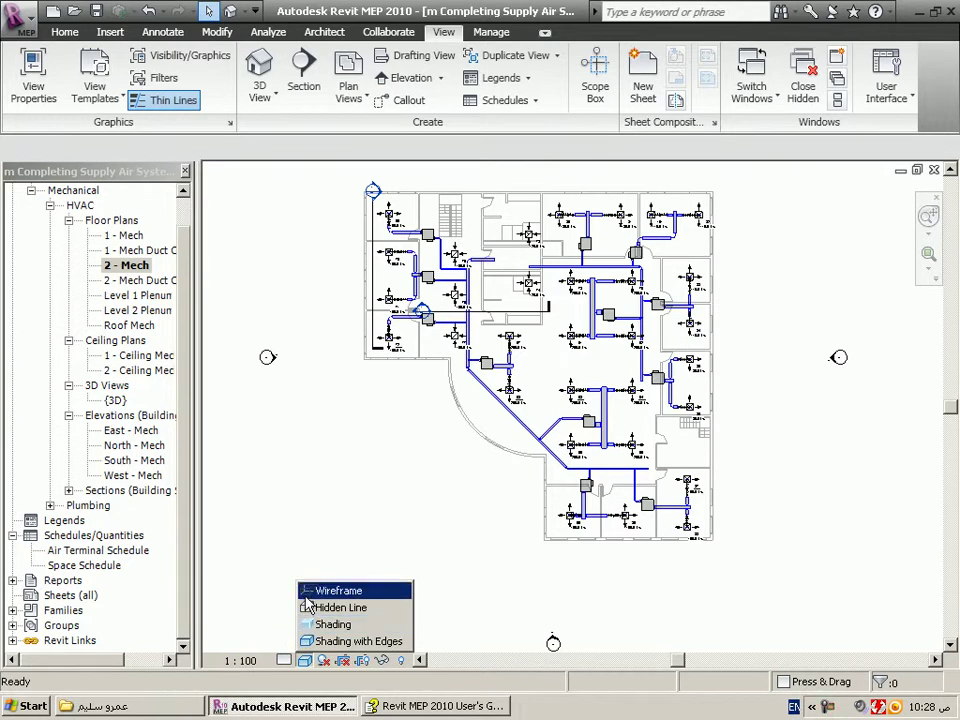
{"action": "left_click", "coordinate": [322, 591]}
{"action": "scroll", "coordinate": [492, 404], "scroll_direction": "up", "scroll_amount": 2}
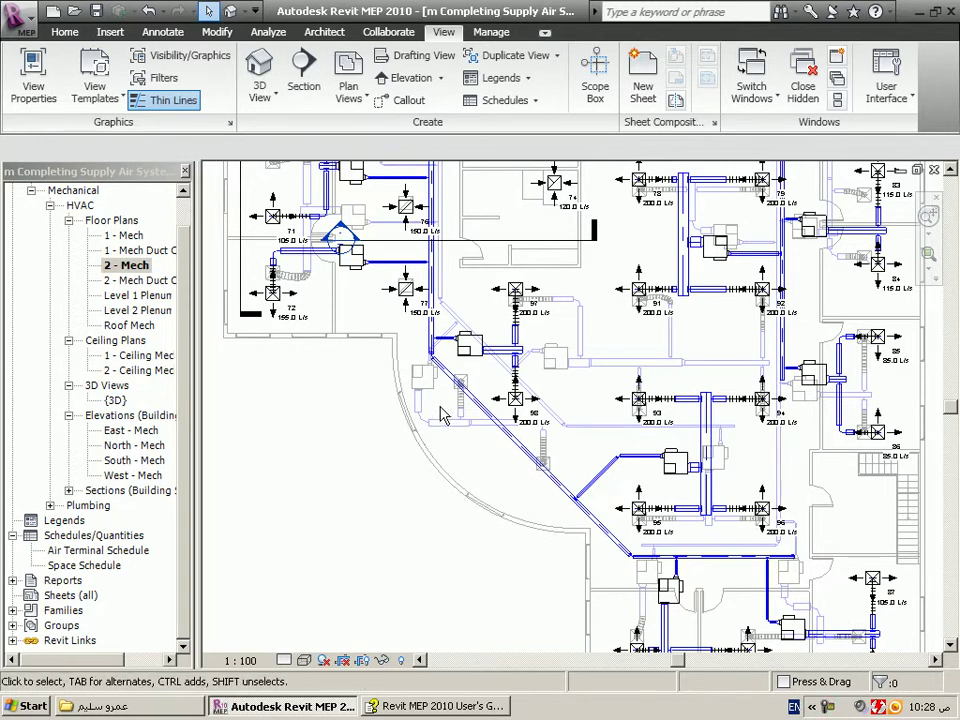
Test-select a flex duct and the ductwork, then check the Detail Level choices.
{"action": "left_click", "coordinate": [456, 400]}
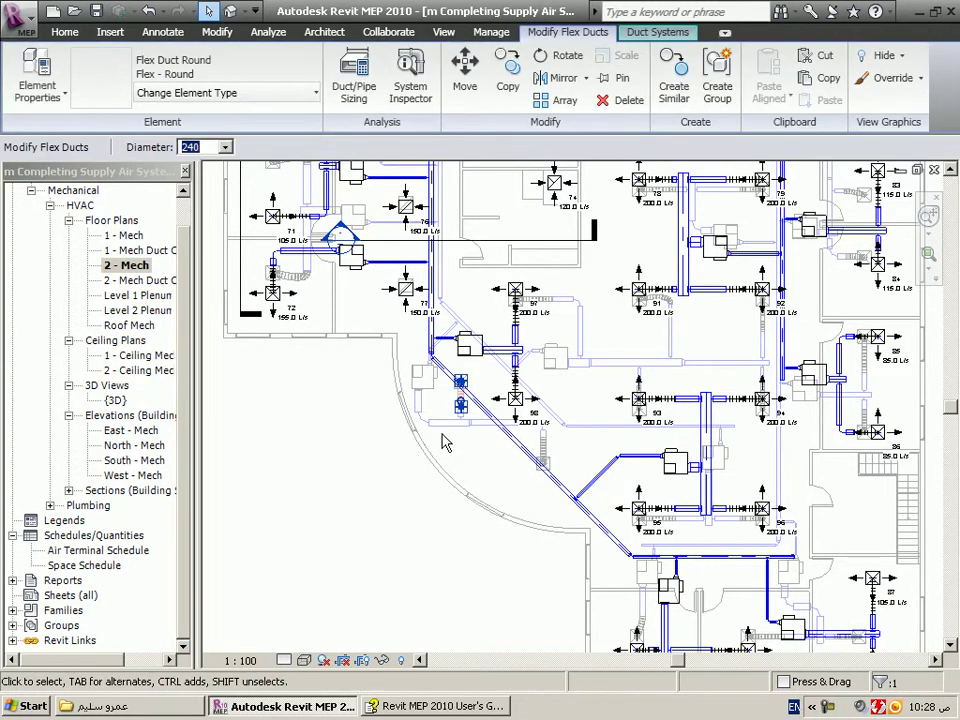
{"action": "left_click", "coordinate": [463, 483]}
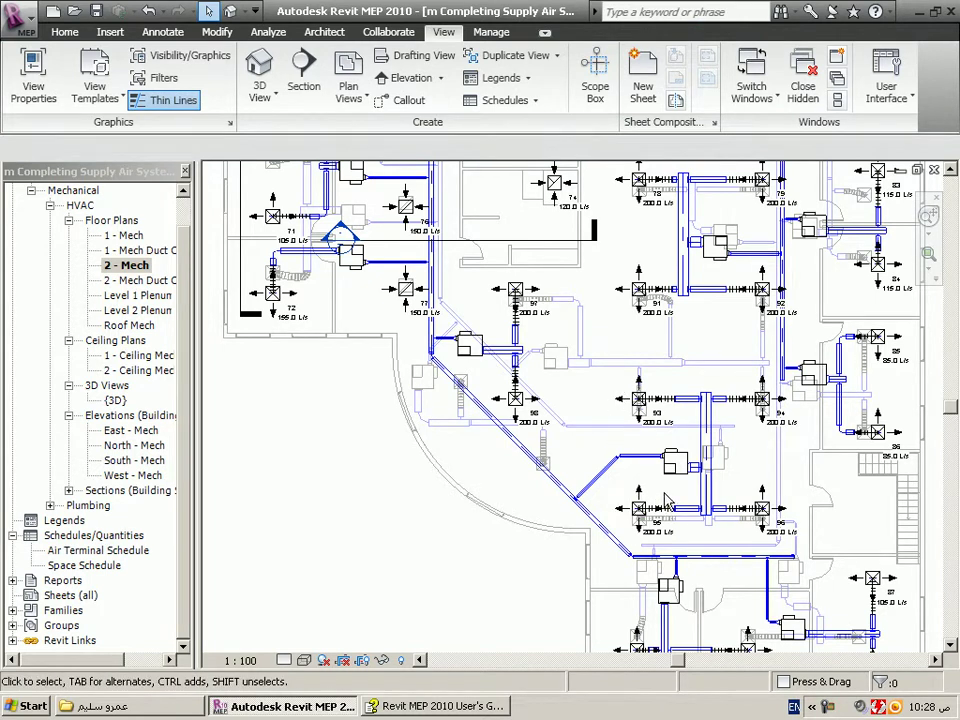
{"action": "left_click_drag", "start_coordinate": [667, 497], "coordinate": [252, 204]}
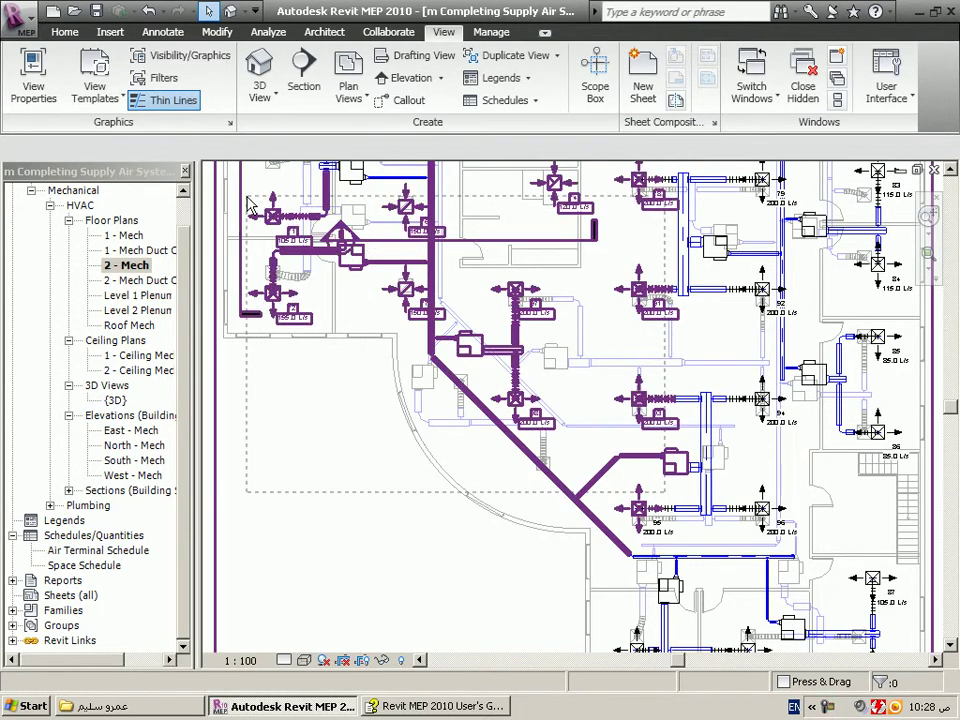
{"action": "left_click", "coordinate": [487, 565]}
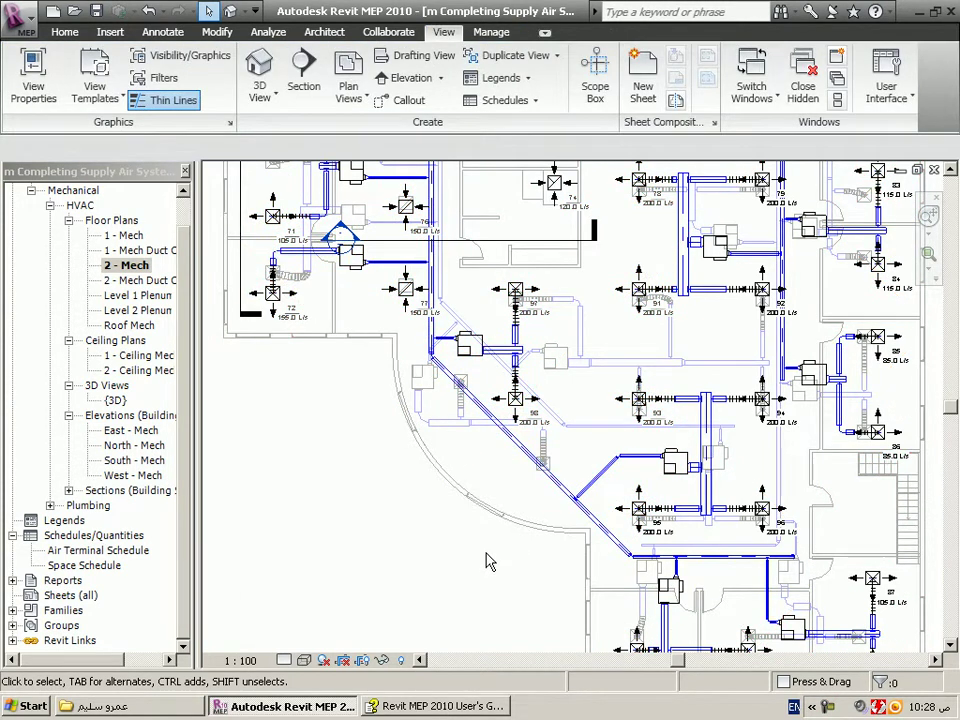
{"action": "left_click", "coordinate": [285, 660]}
{"action": "left_click", "coordinate": [285, 660]}
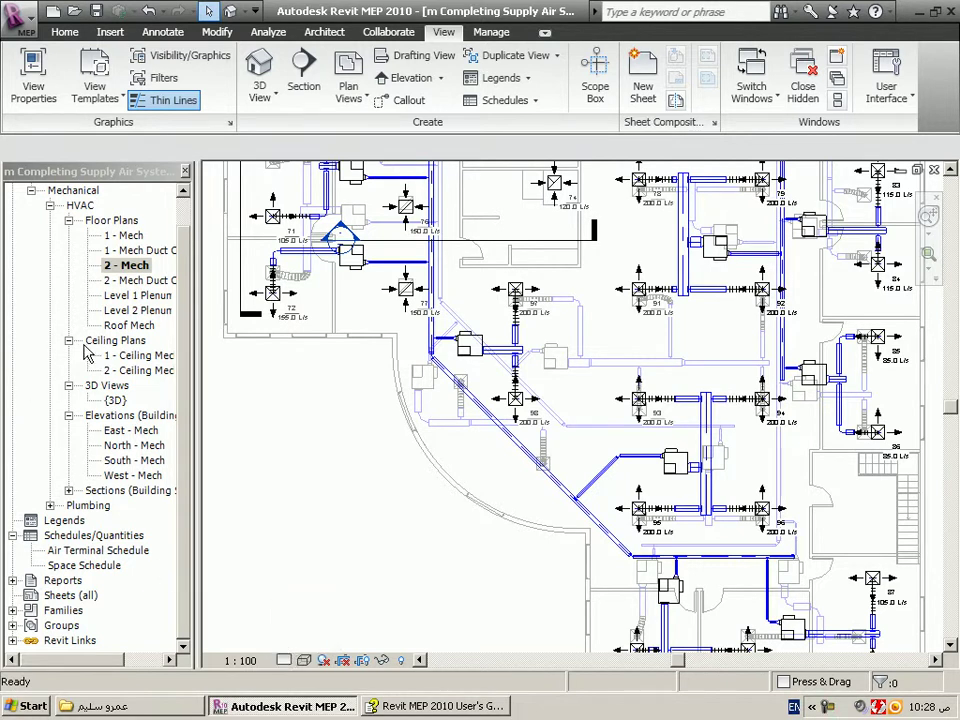
From the 2 - Mech view properties, inspect Schema 1, keeping HVAC Zones as its category.
{"action": "right_click", "coordinate": [145, 272]}
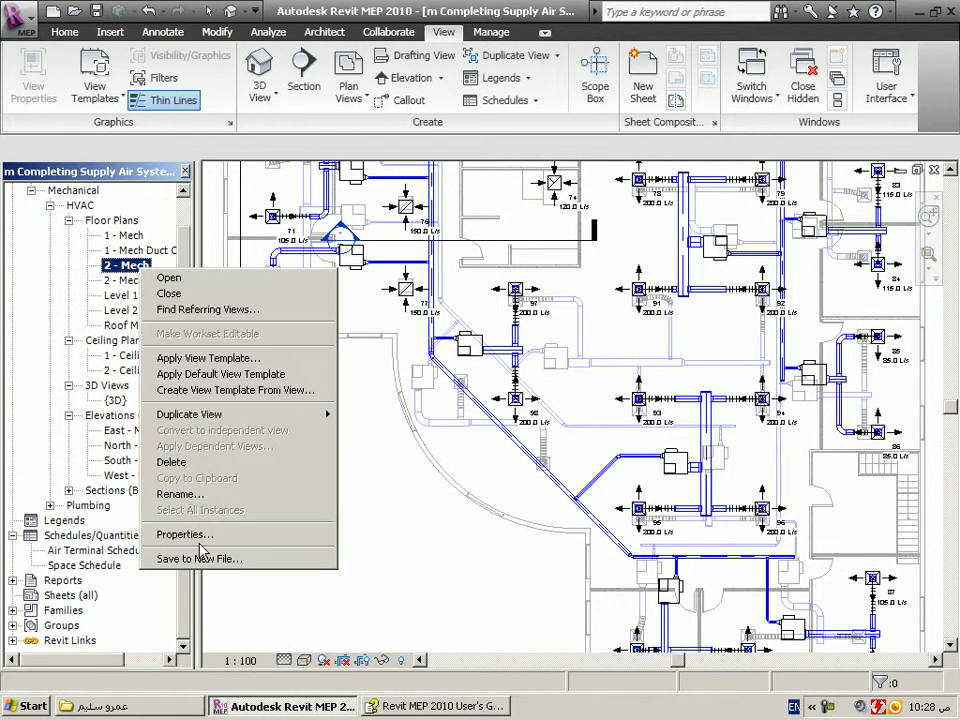
{"action": "left_click", "coordinate": [243, 530]}
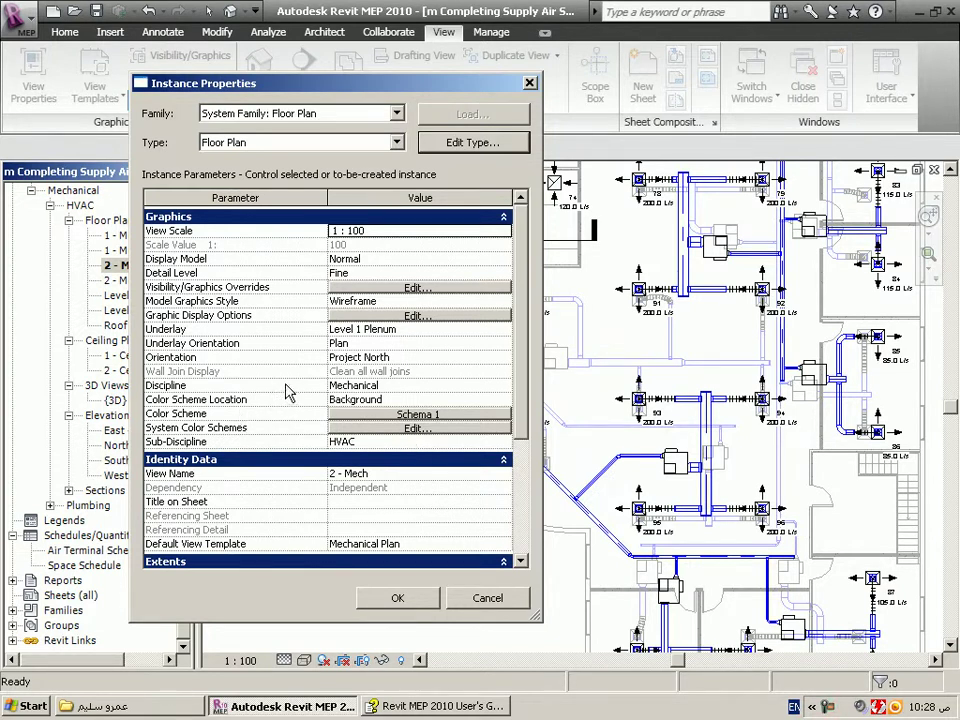
{"action": "left_click", "coordinate": [377, 385]}
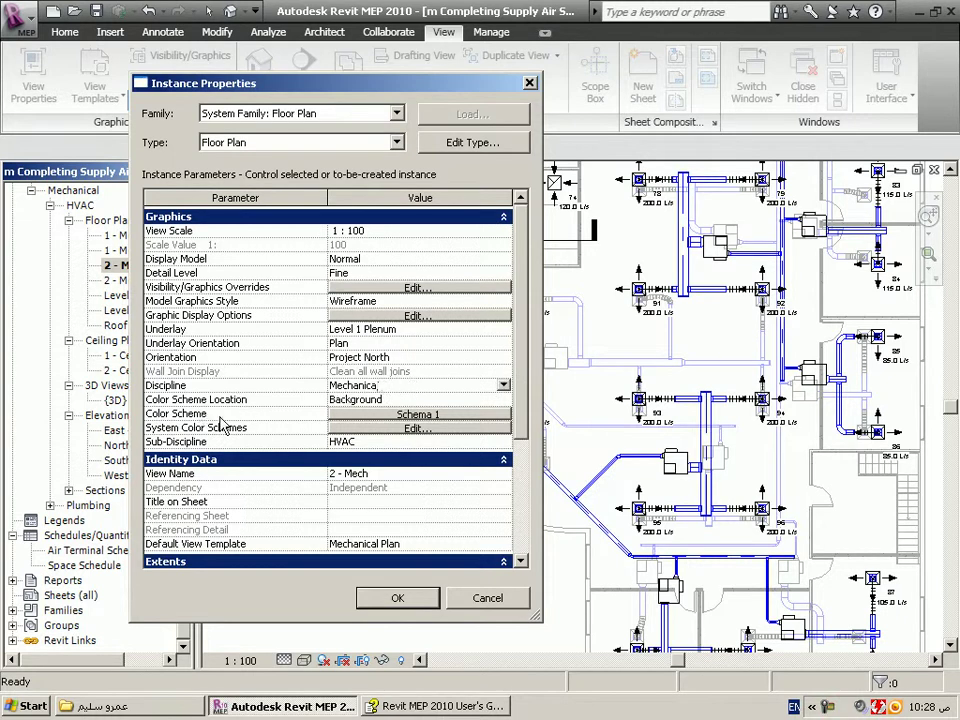
{"action": "left_click", "coordinate": [378, 414]}
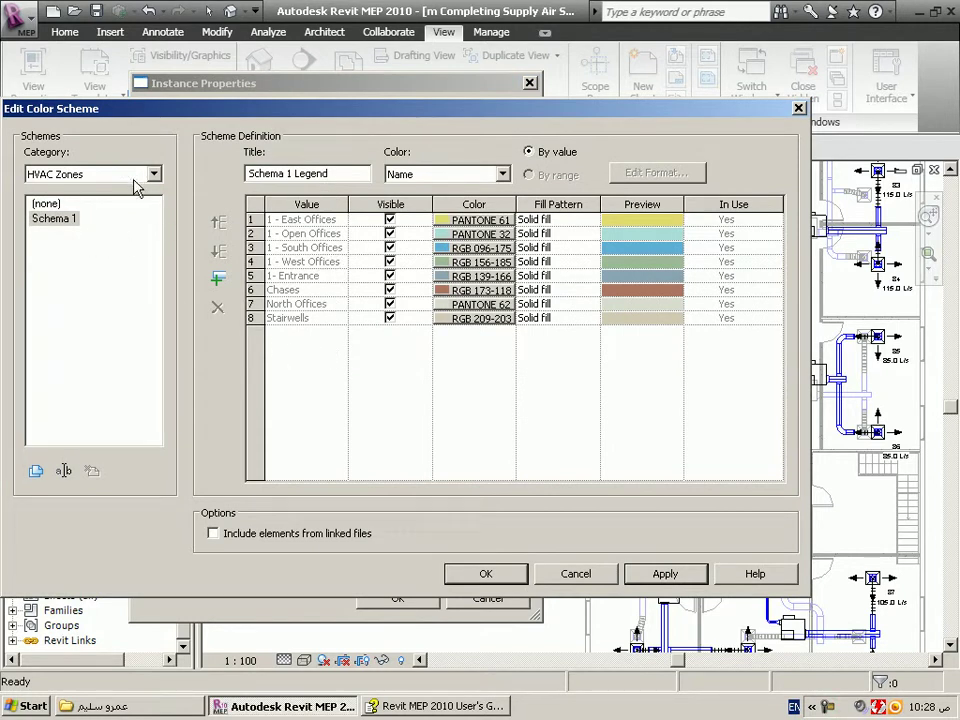
{"action": "left_click", "coordinate": [92, 178]}
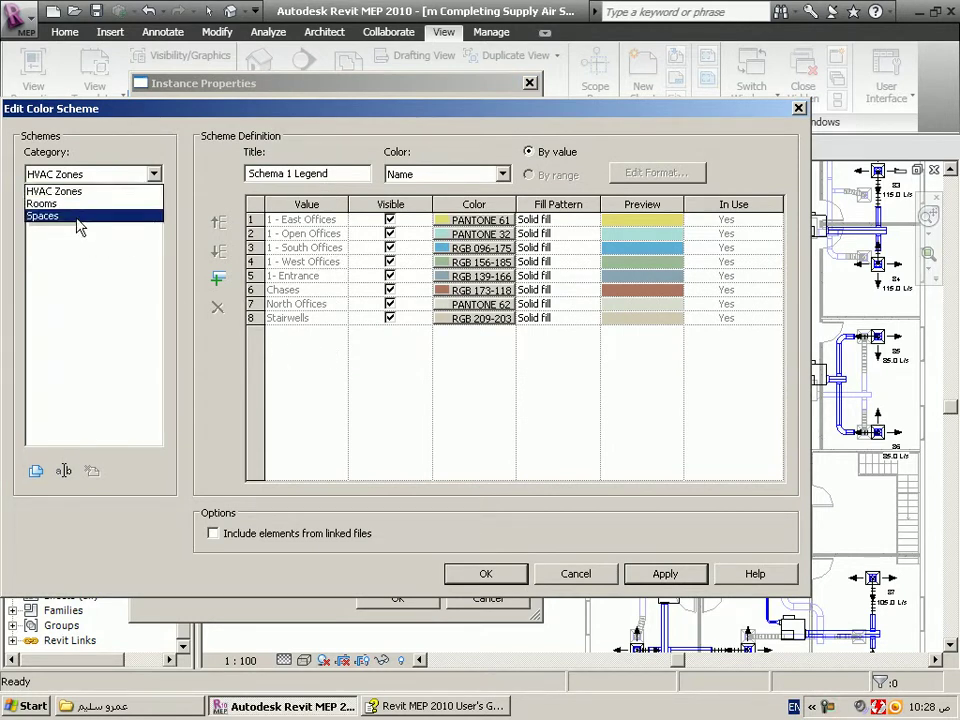
{"action": "left_click", "coordinate": [135, 191]}
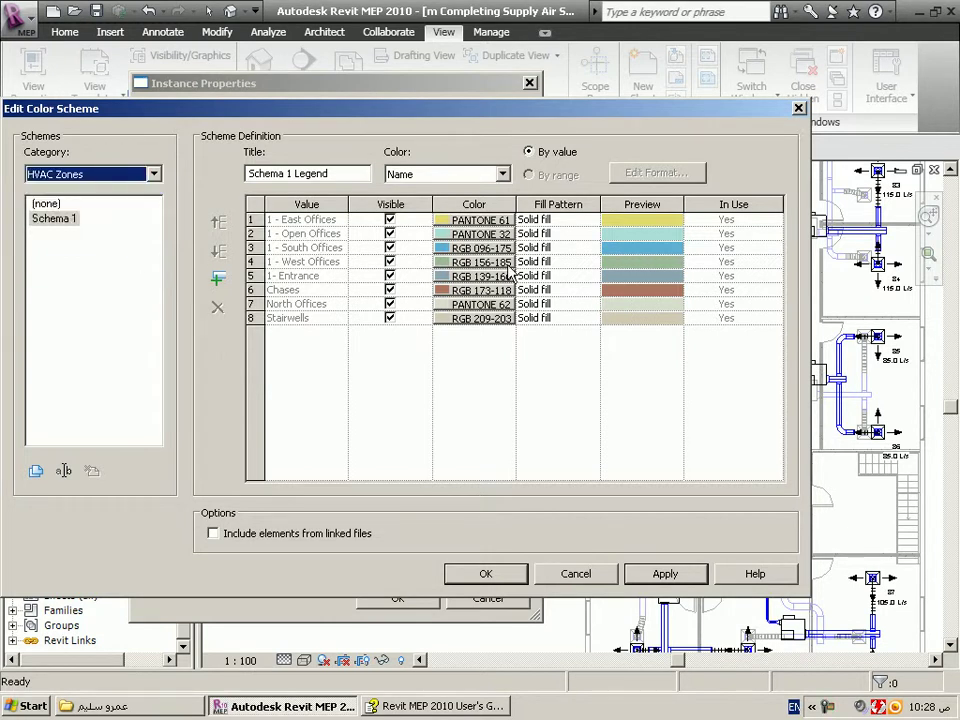
Close the color scheme editor and enter an Arabic title in the Title on Sheet field.
{"action": "left_click", "coordinate": [578, 573]}
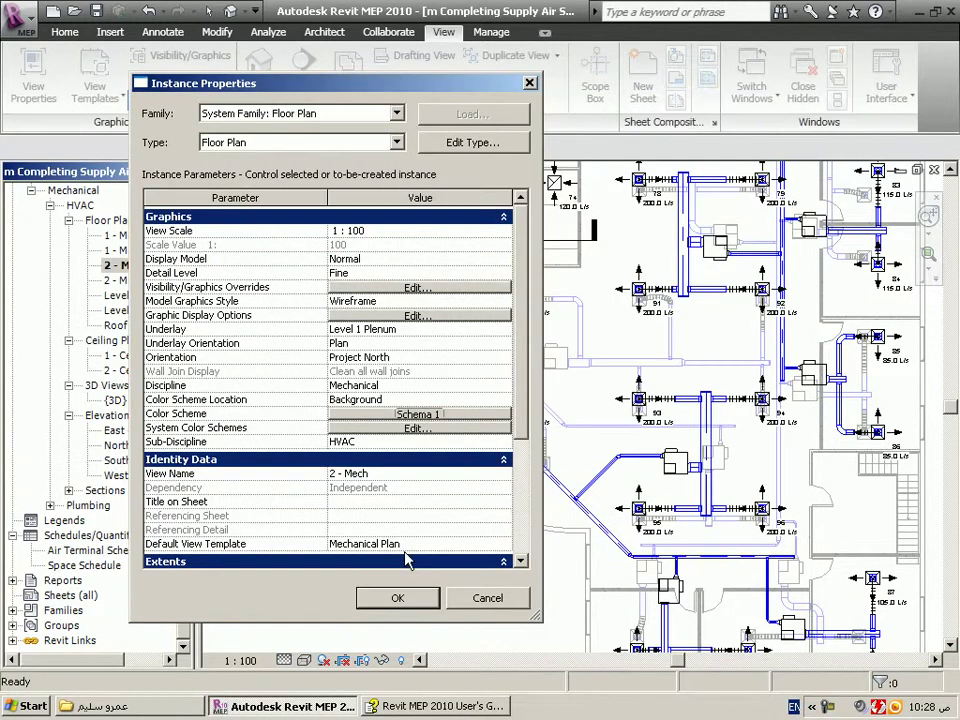
{"action": "left_click_drag", "start_coordinate": [519, 437], "coordinate": [510, 555]}
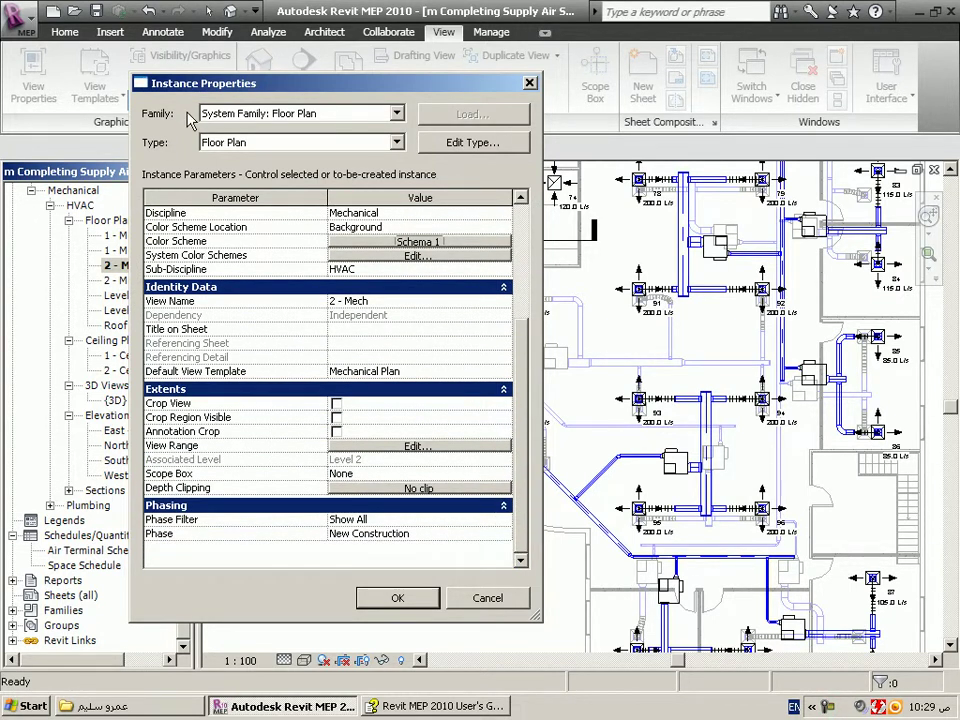
{"action": "left_click_drag", "start_coordinate": [160, 80], "coordinate": [306, 84]}
{"action": "left_click", "coordinate": [500, 332]}
{"action": "type", "text": "الحاج م"}
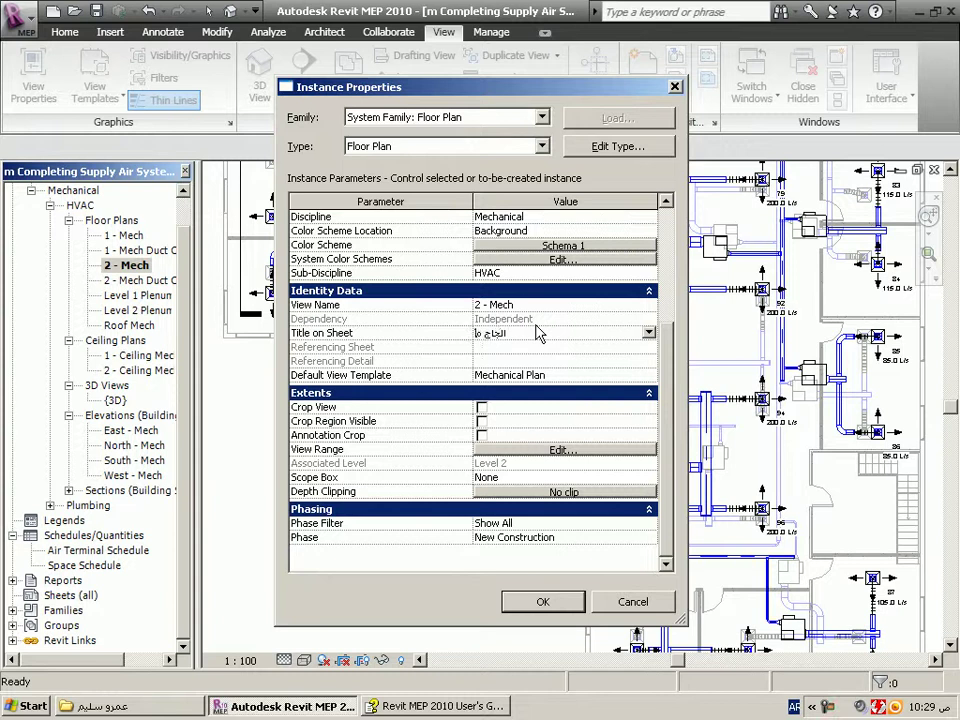
{"action": "type", "text": "حمد"}
{"action": "double_click", "coordinate": [468, 332]}
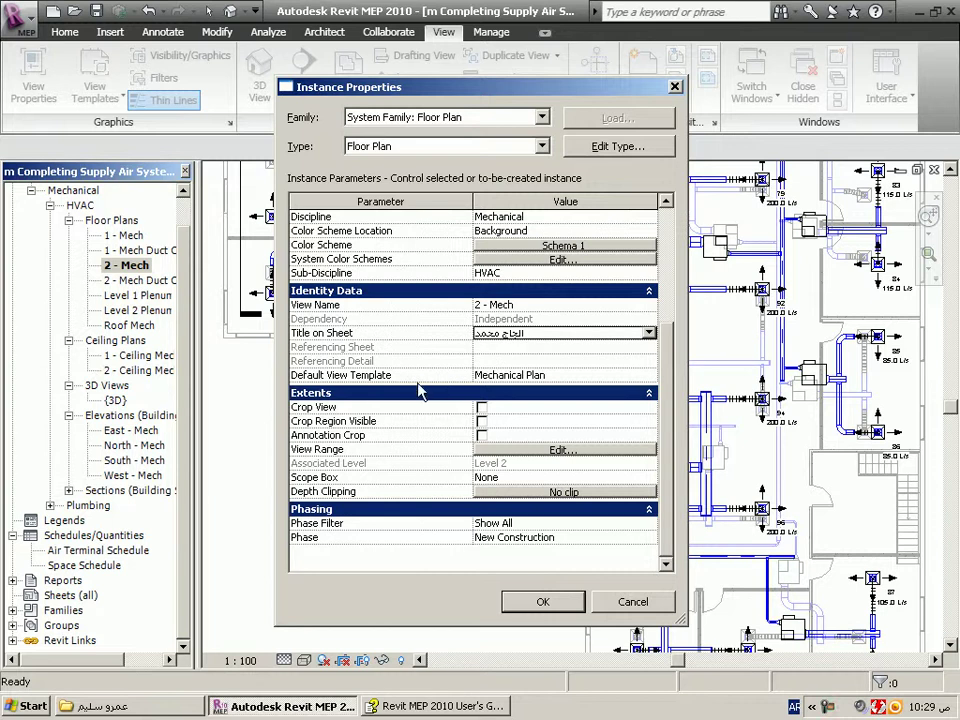